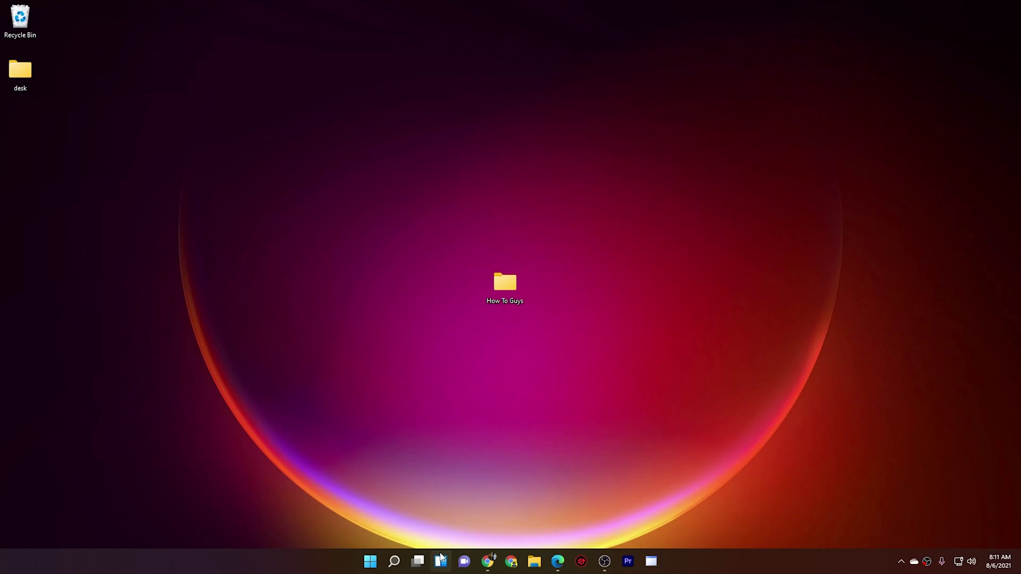
# Step: Add the Family Safety widget from the widgets board's Add widgets list
pyautogui.click(440, 561)
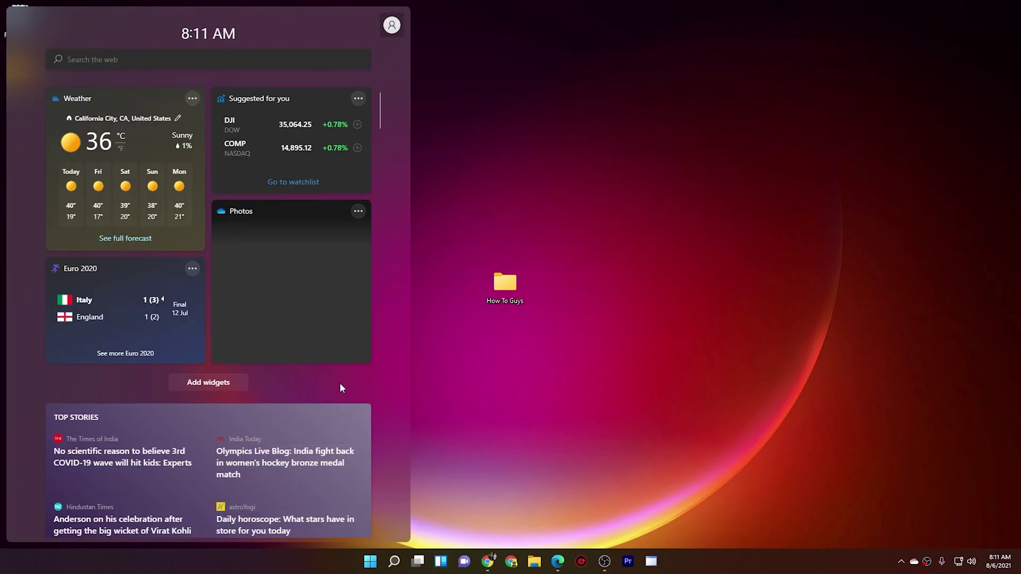
pyautogui.click(206, 382)
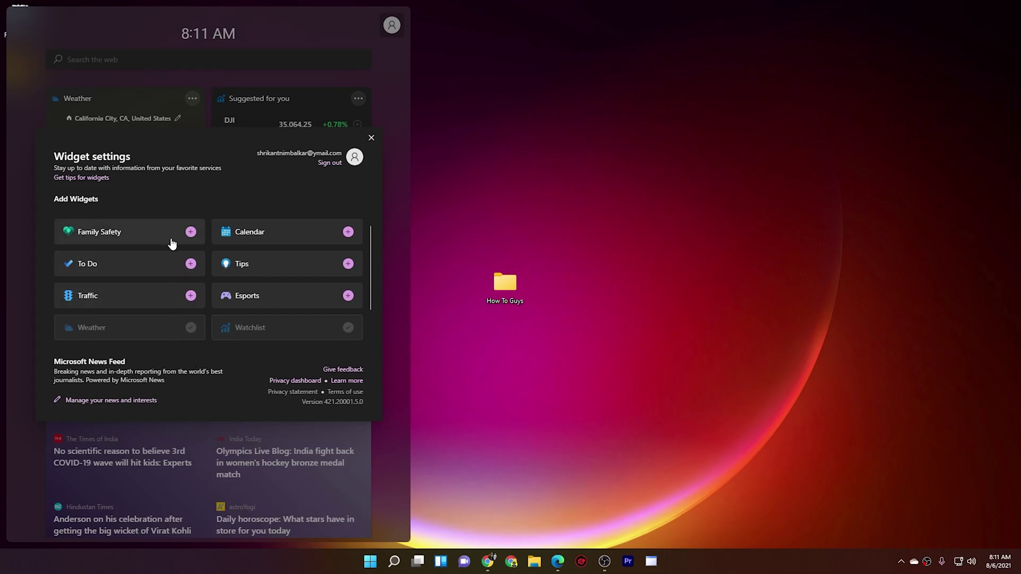
pyautogui.click(190, 232)
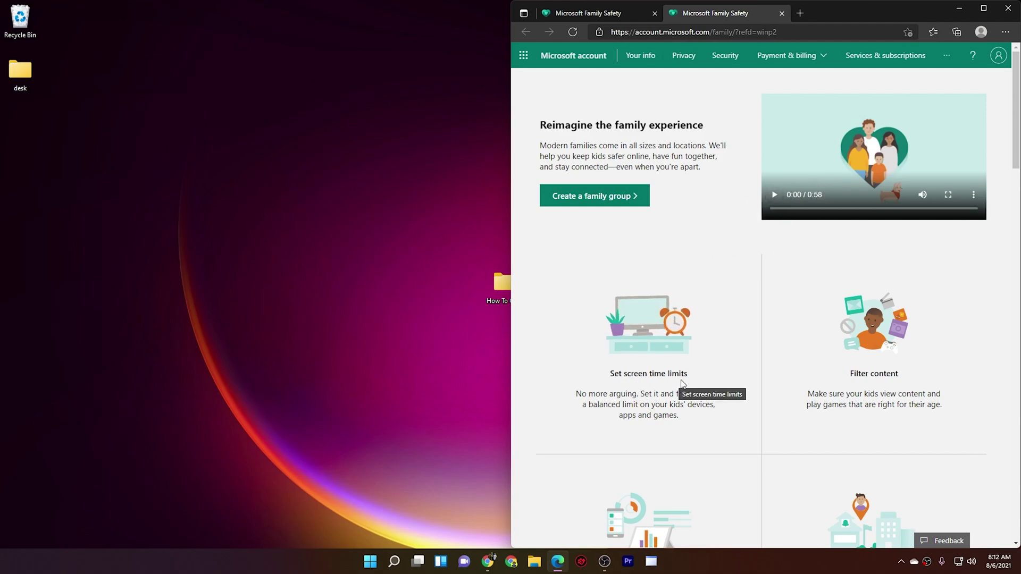
# Step: Scroll through Family Safety and open the child's web and search Content filters page
pyautogui.scroll(-1, 681, 383)
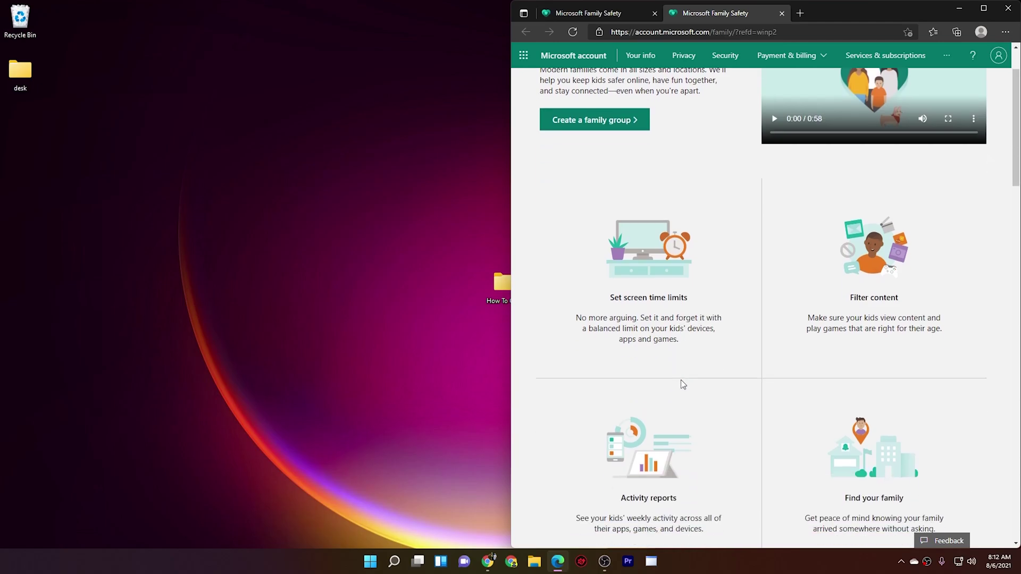
pyautogui.scroll(-1, 679, 382)
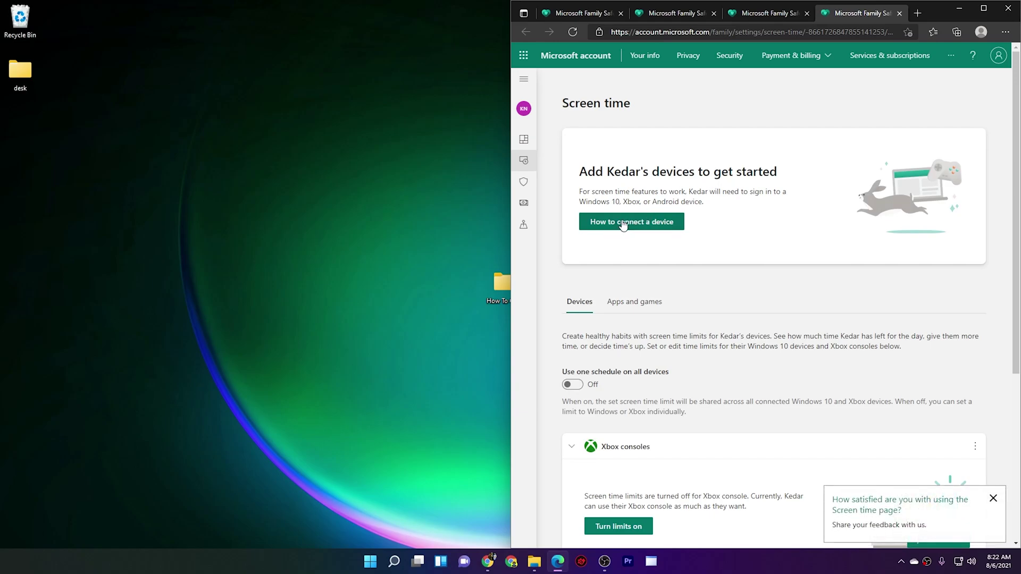
pyautogui.scroll(-2, 665, 227)
pyautogui.scroll(-4, 665, 227)
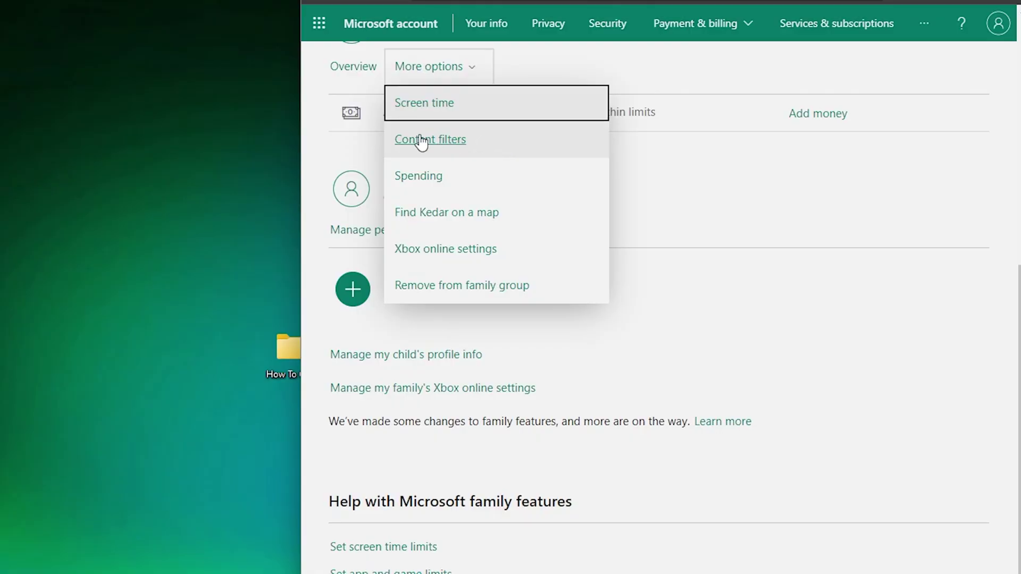
pyautogui.rightClick(423, 141)
pyautogui.press('Escape')
pyautogui.press('Return')
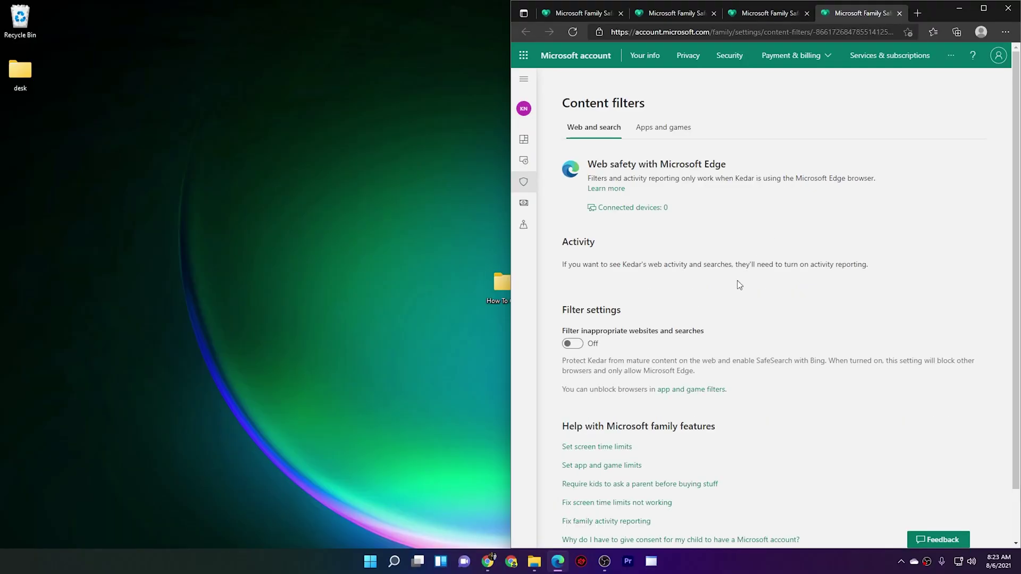
# Step: Turn on Filter inappropriate websites and searches, acknowledging the Edge-only notice
pyautogui.click(570, 346)
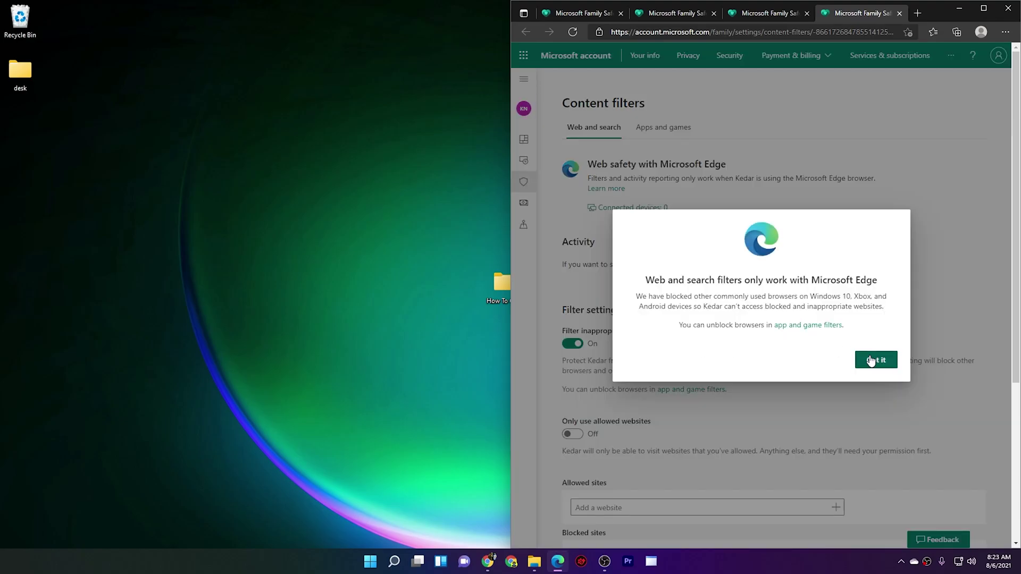
pyautogui.click(871, 361)
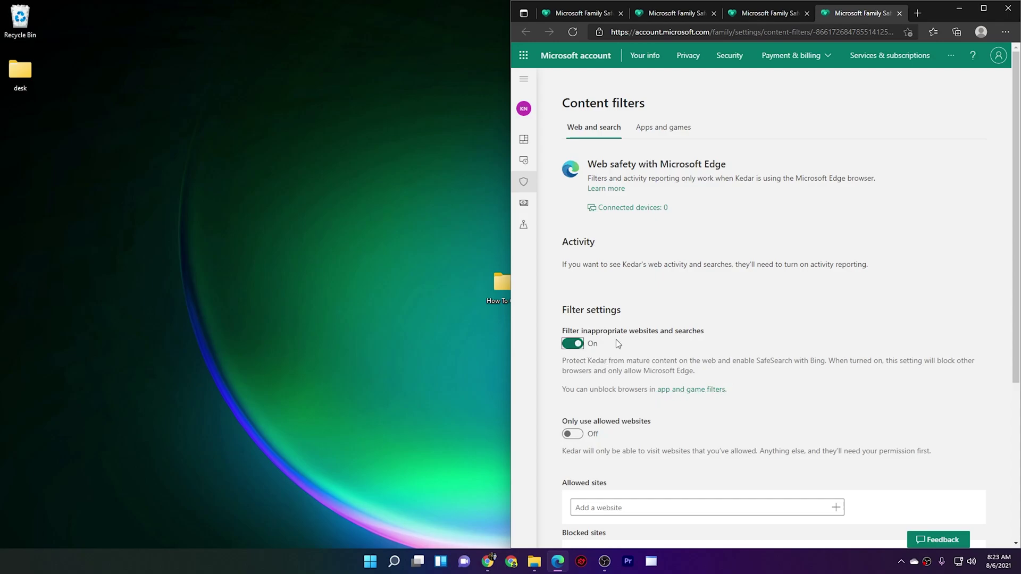
pyautogui.scroll(-2, 611, 407)
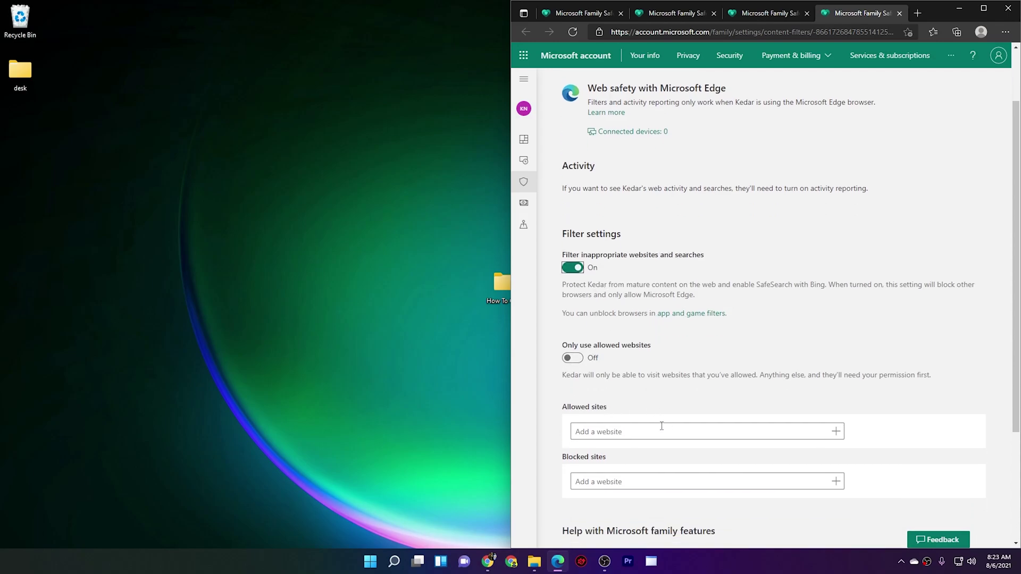
# Step: Add microsoft.com to the child's Allowed sites list
pyautogui.click(621, 431)
pyautogui.scroll(-3, 649, 403)
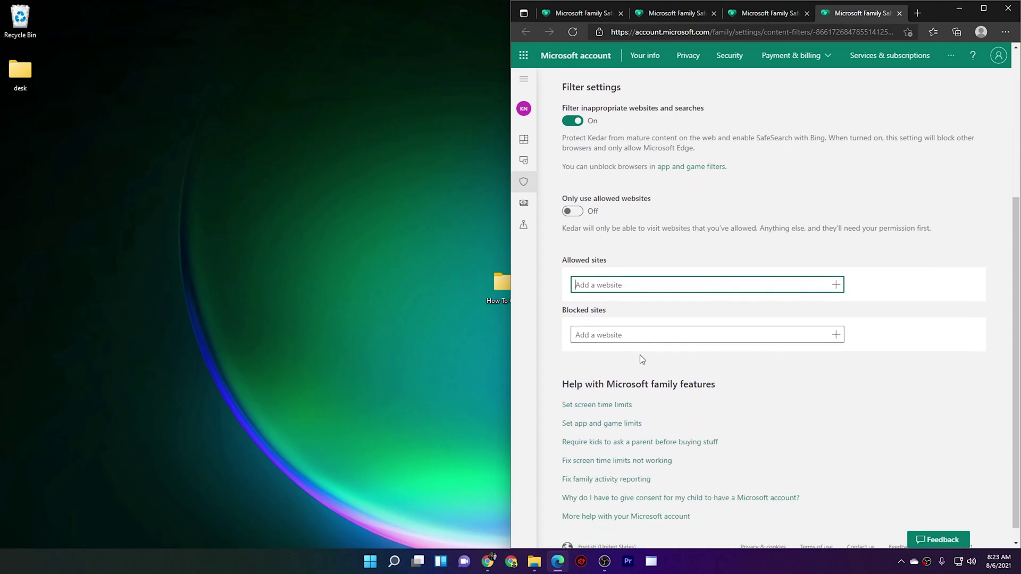
pyautogui.click(593, 330)
pyautogui.click(654, 280)
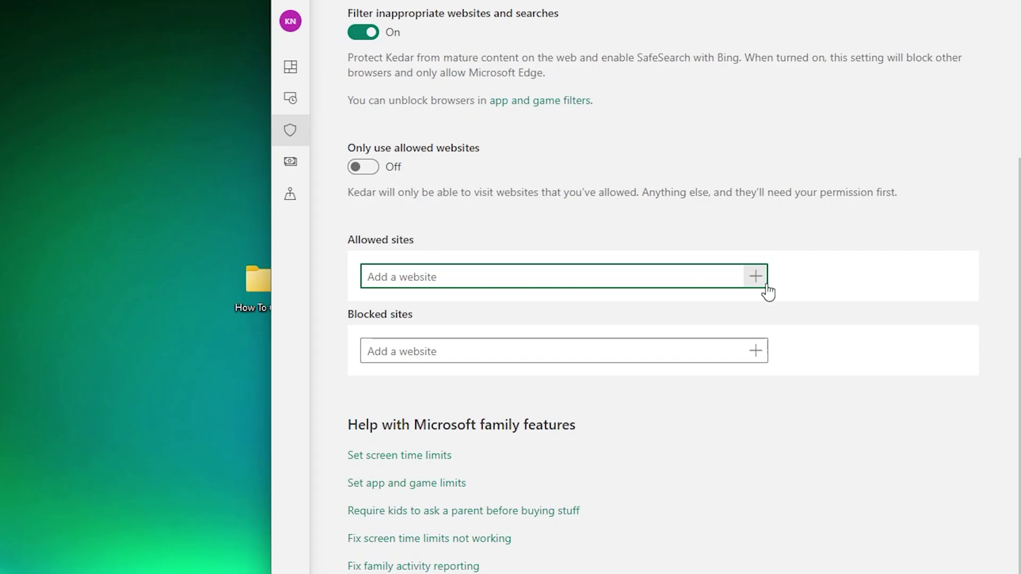
pyautogui.click(756, 276)
pyautogui.click(434, 281)
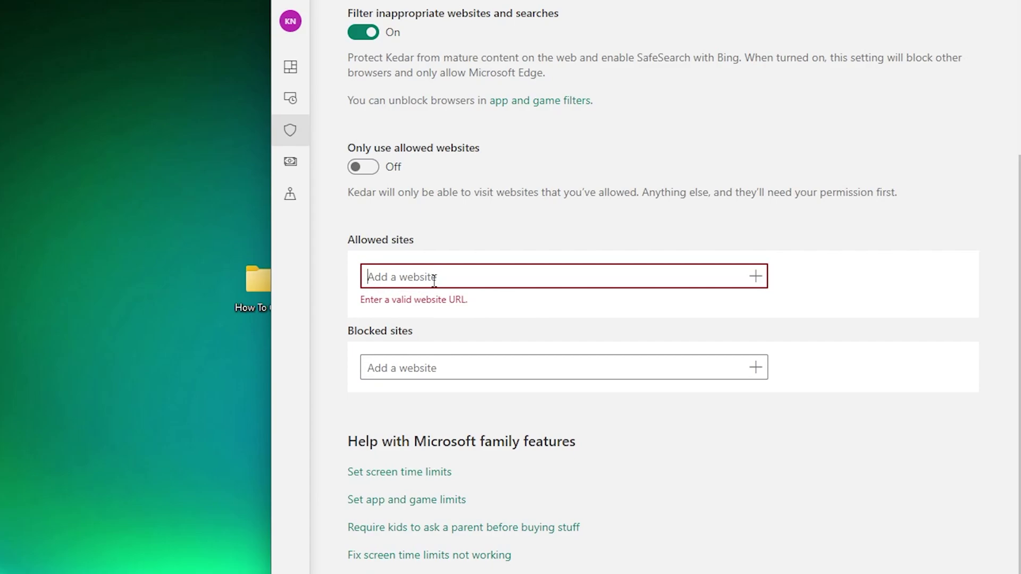
pyautogui.write('microsof')
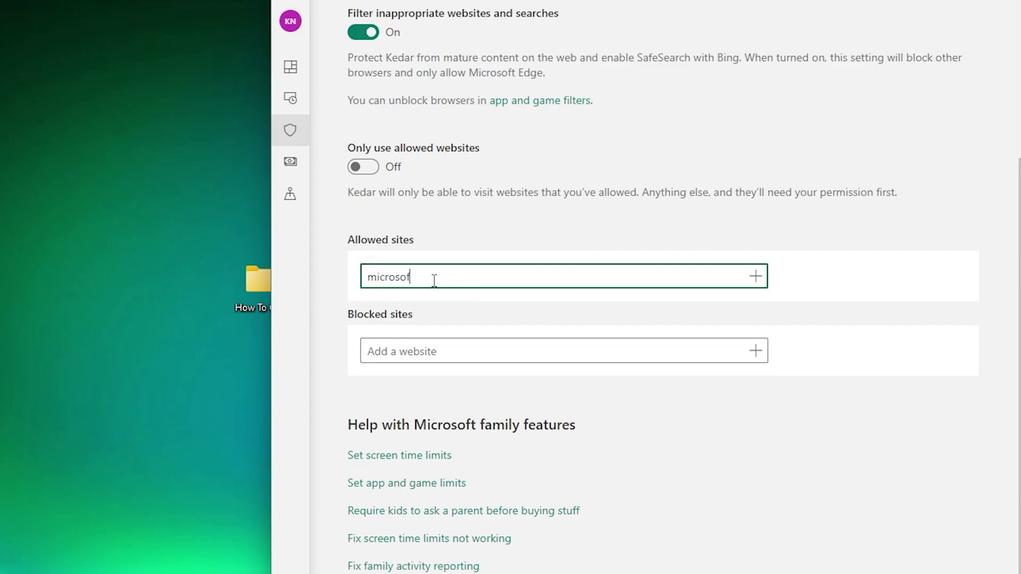
pyautogui.write('t.com')
pyautogui.click(758, 277)
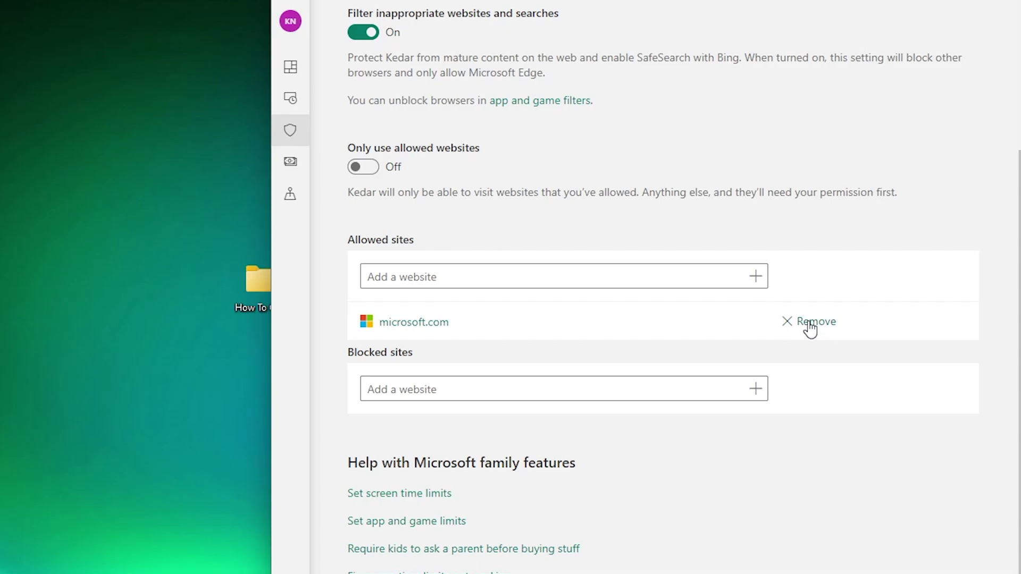
# Step: Browse the child's Spending tab, then view the page for finding the child on a map
pyautogui.scroll(2, 822, 343)
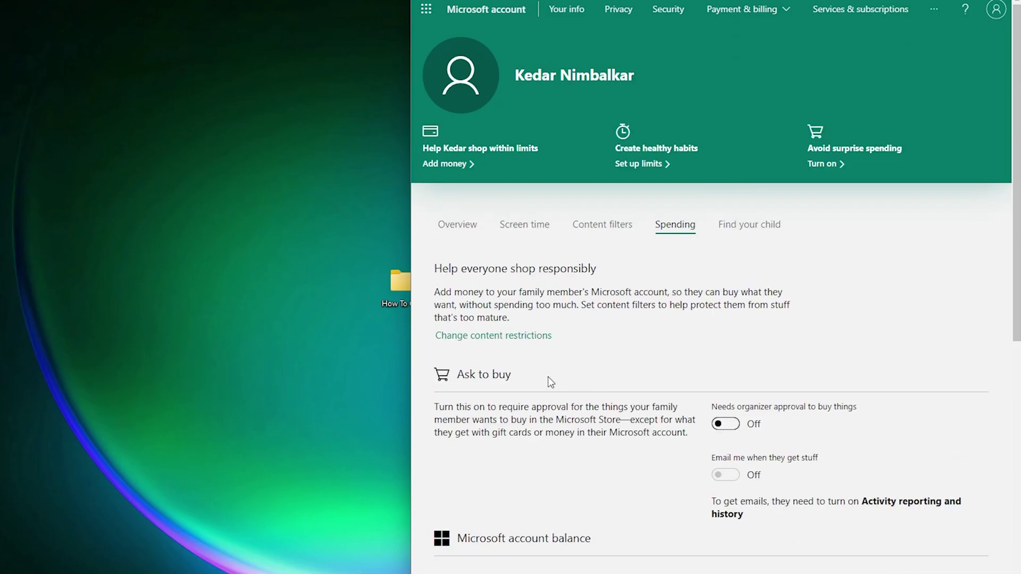
pyautogui.scroll(-2, 553, 369)
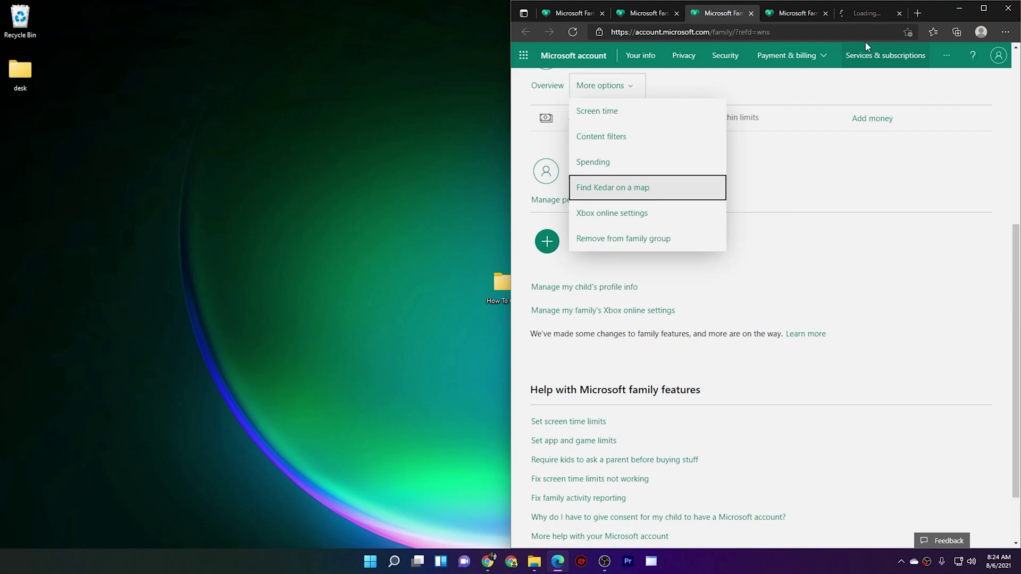
pyautogui.click(646, 186)
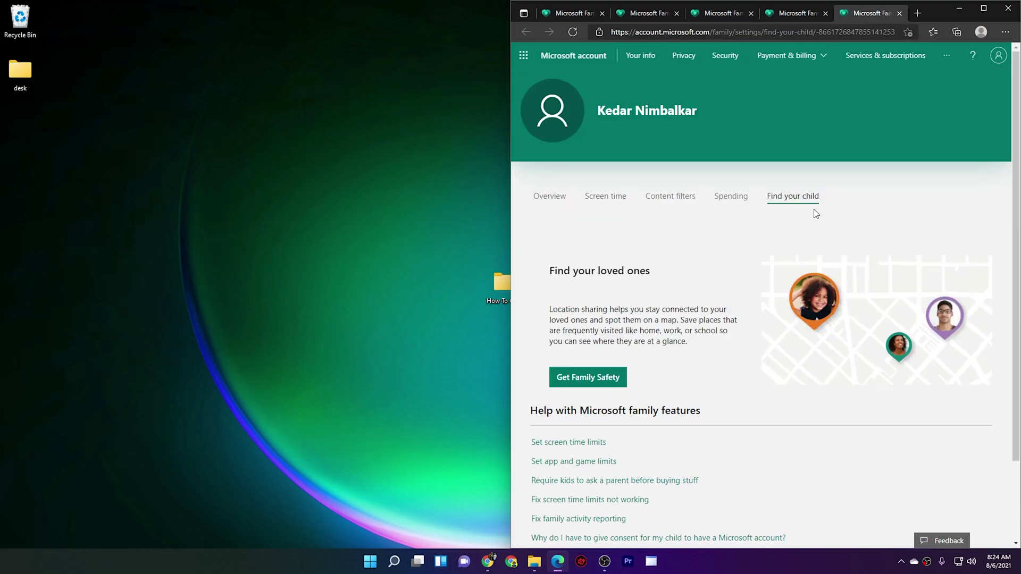
pyautogui.scroll(-2, 750, 357)
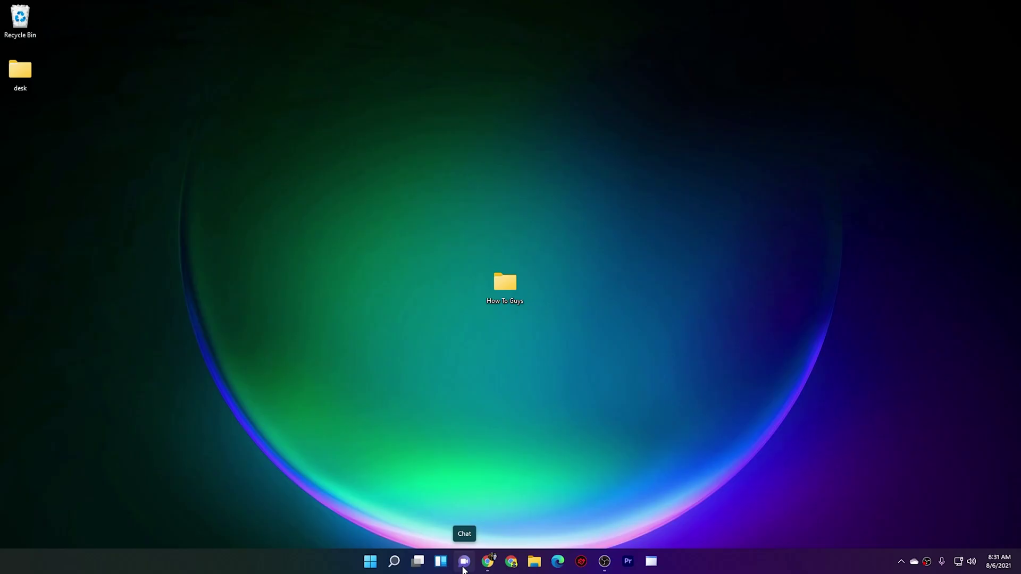
# Step: Start a new SMS chat from the taskbar Chat panel and send 'Hi Mom'
pyautogui.click(421, 562)
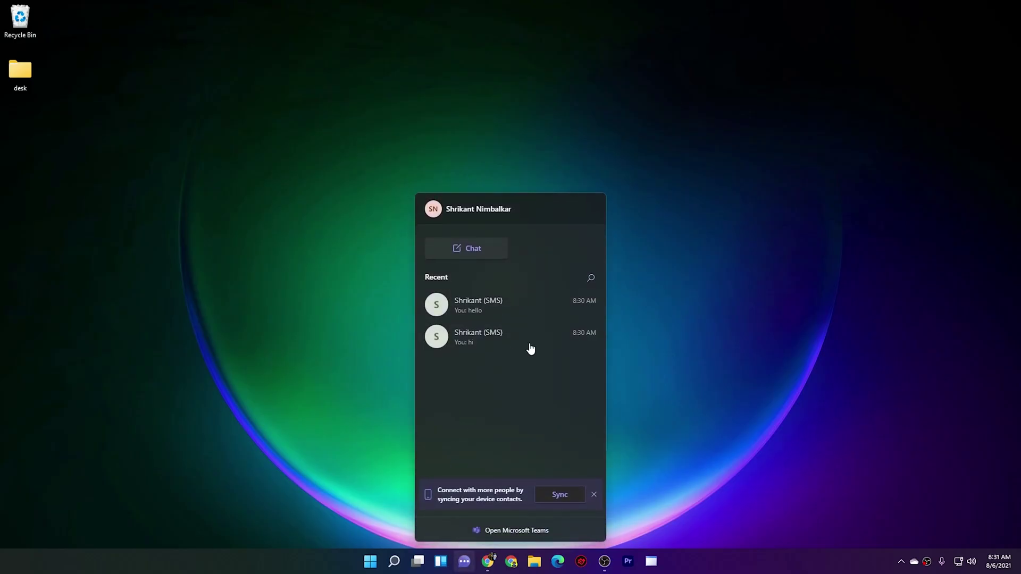
pyautogui.click(471, 253)
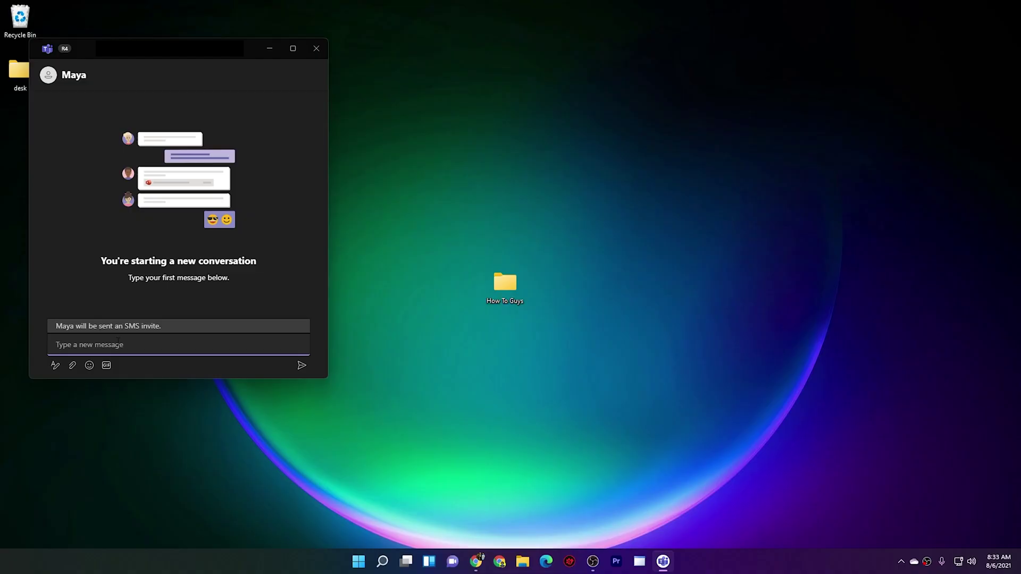
pyautogui.write('Hi Mom')
pyautogui.click(302, 367)
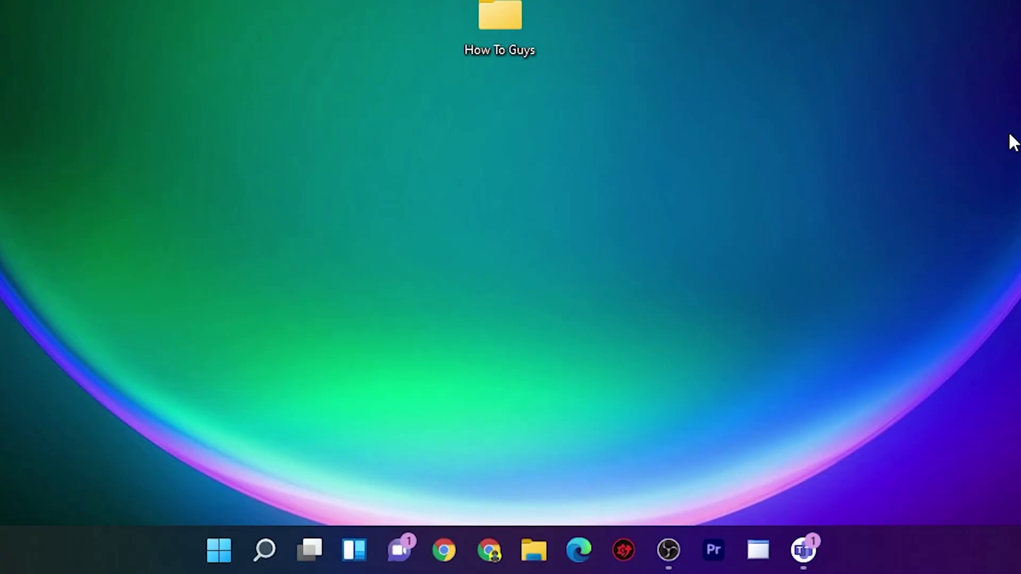
# Step: Open the SMS contact's conversation, read the reply, and send 'Dinner Party Tonight !'
pyautogui.click(403, 553)
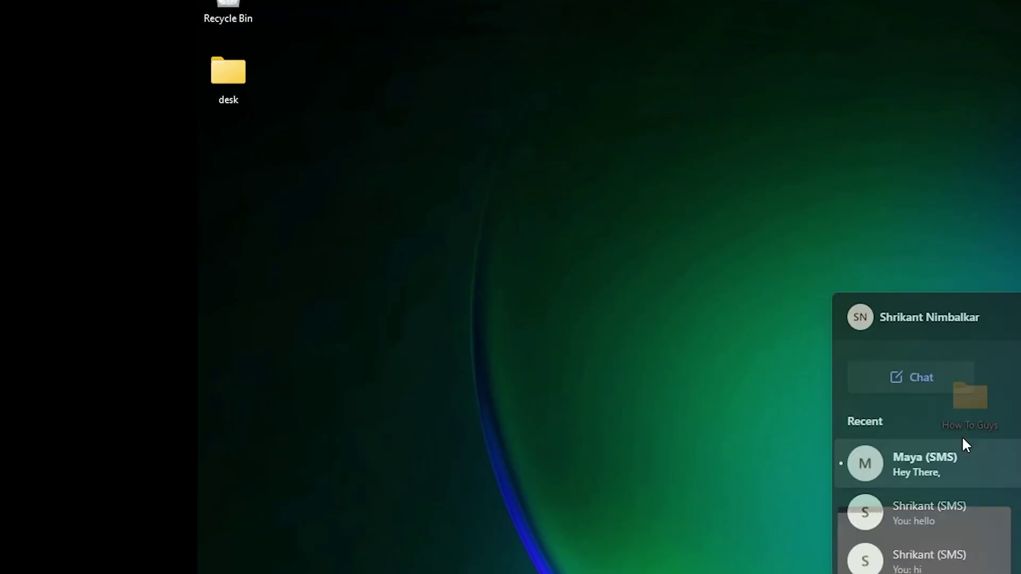
pyautogui.click(963, 449)
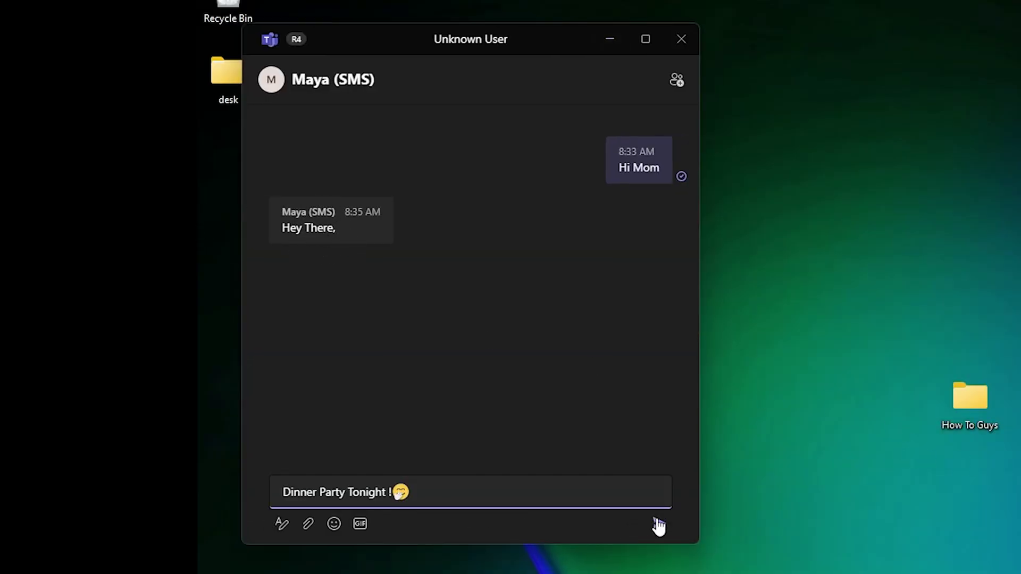
pyautogui.click(657, 525)
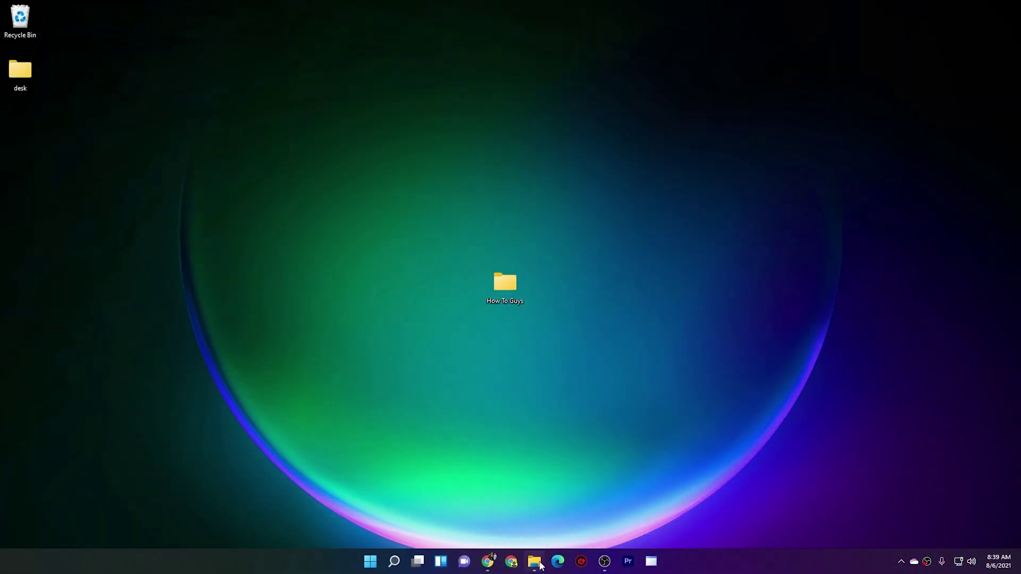
pyautogui.moveTo(536, 567)
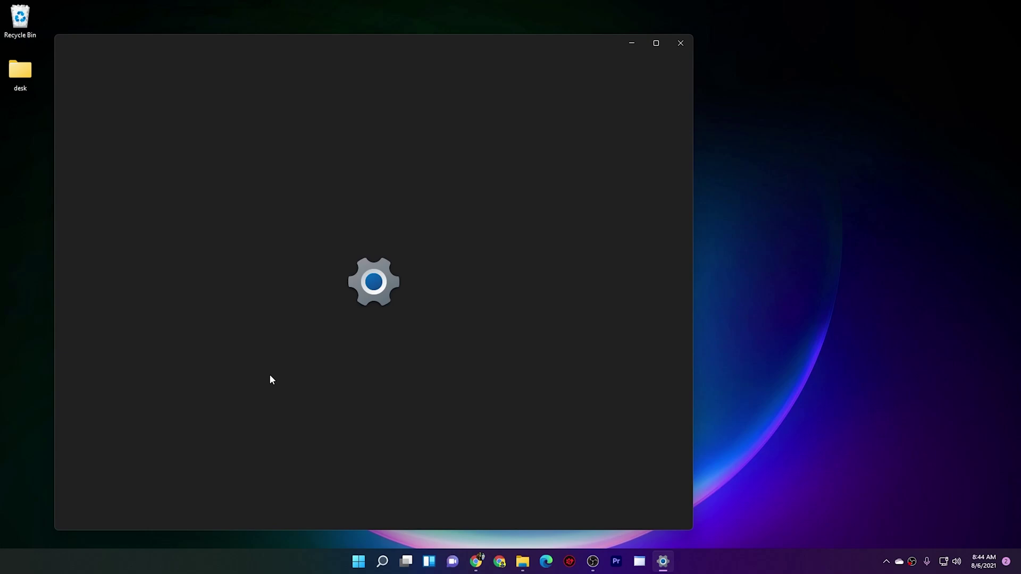
# Step: Turn on Night light at strength 16, scheduled 9:00 PM to 7:00 AM, then return to Display
pyautogui.click(319, 173)
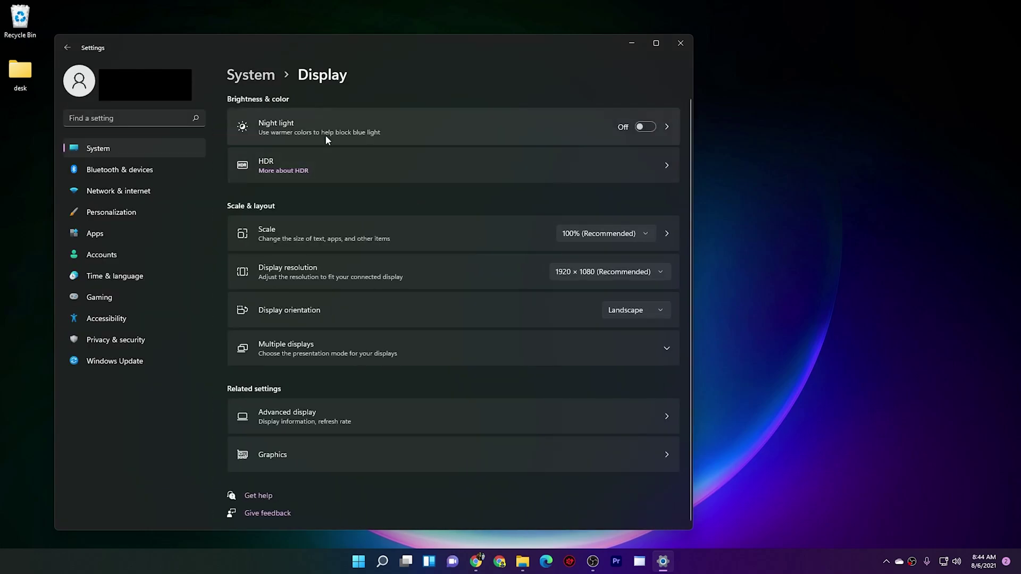
pyautogui.click(652, 126)
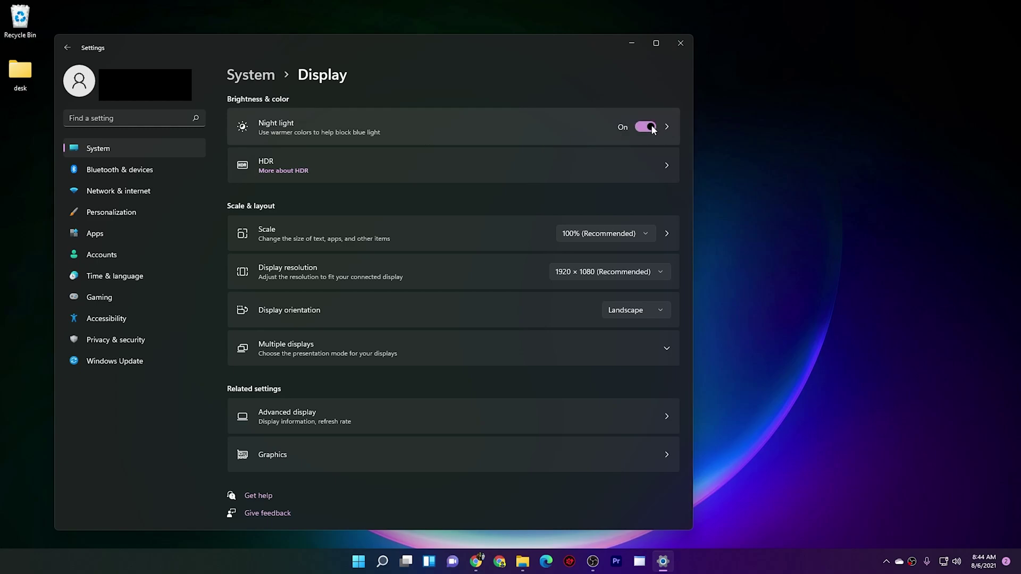
pyautogui.click(508, 129)
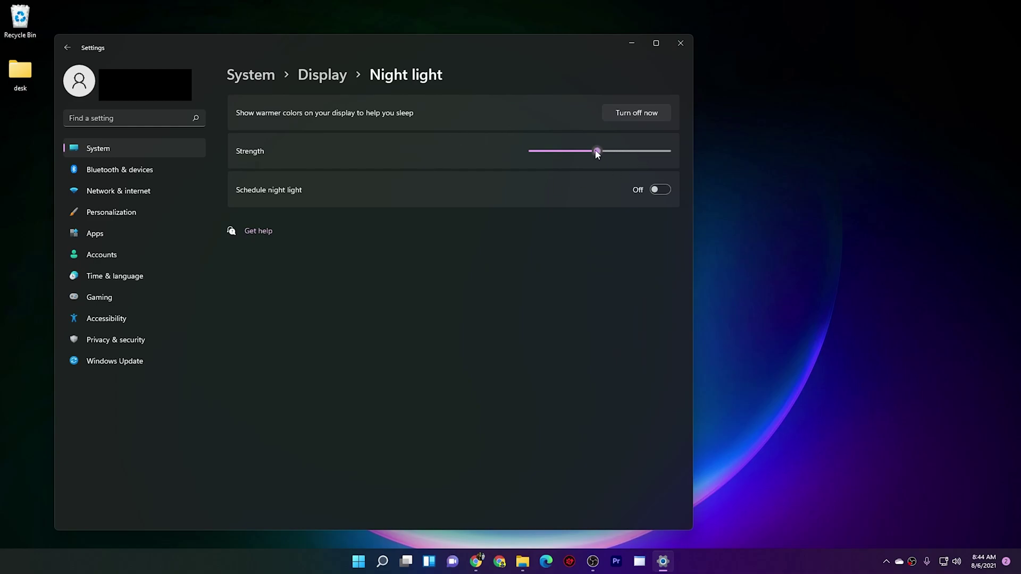
pyautogui.moveTo(605, 154); pyautogui.dragTo(552, 151)
pyautogui.click(661, 190)
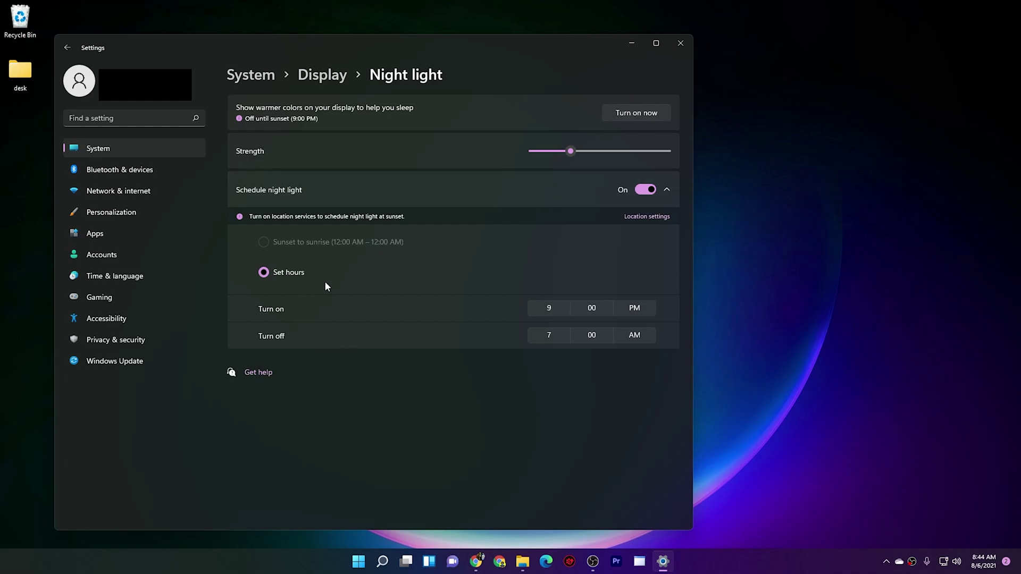
pyautogui.hotkey('alt', 'Left')
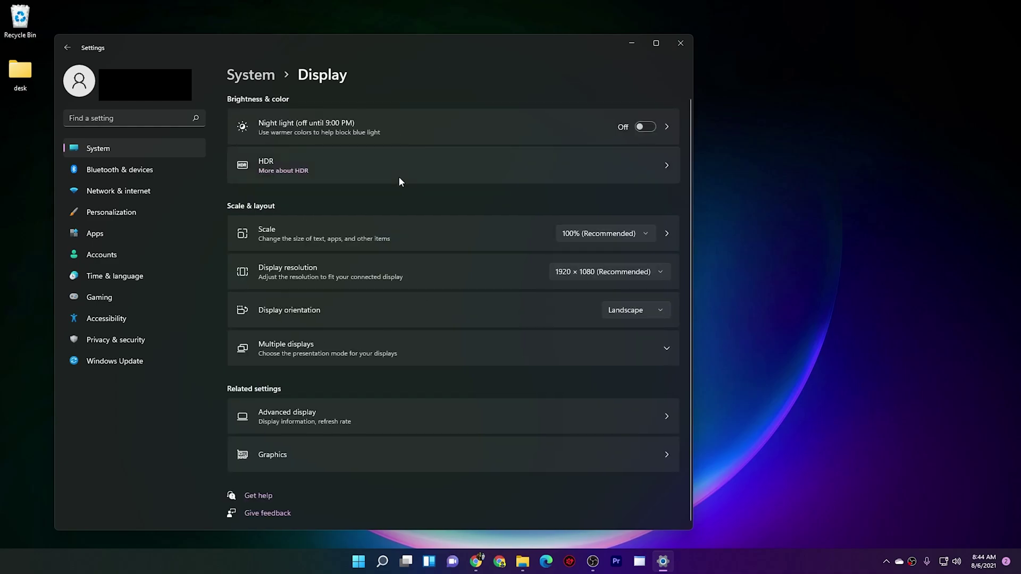
# Step: Open the HDR page from Display and scrub through its preview video
pyautogui.click(317, 167)
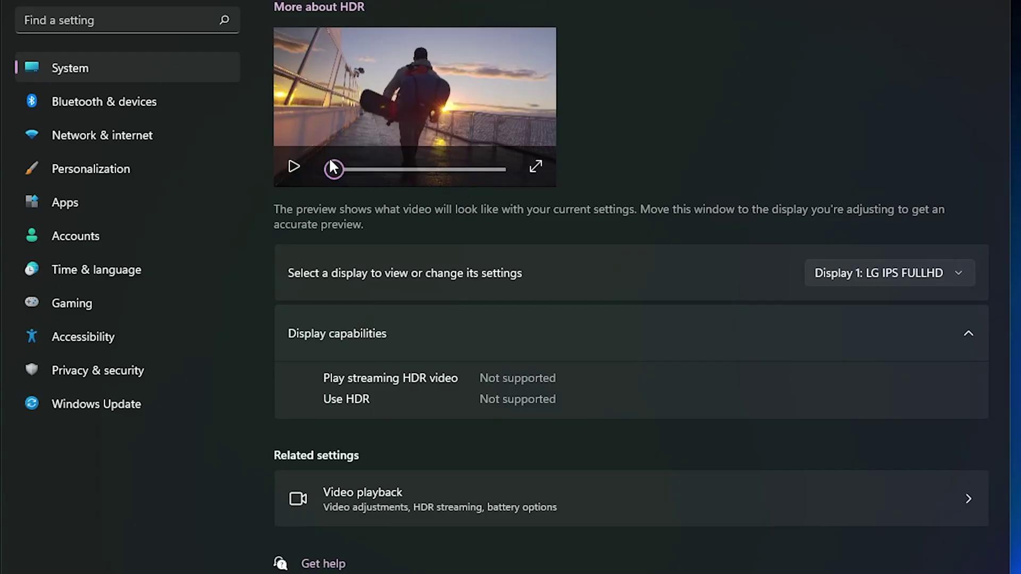
pyautogui.moveTo(337, 175)
pyautogui.mouseDown()
pyautogui.moveTo(498, 174)
pyautogui.moveTo(323, 173)
pyautogui.mouseUp()
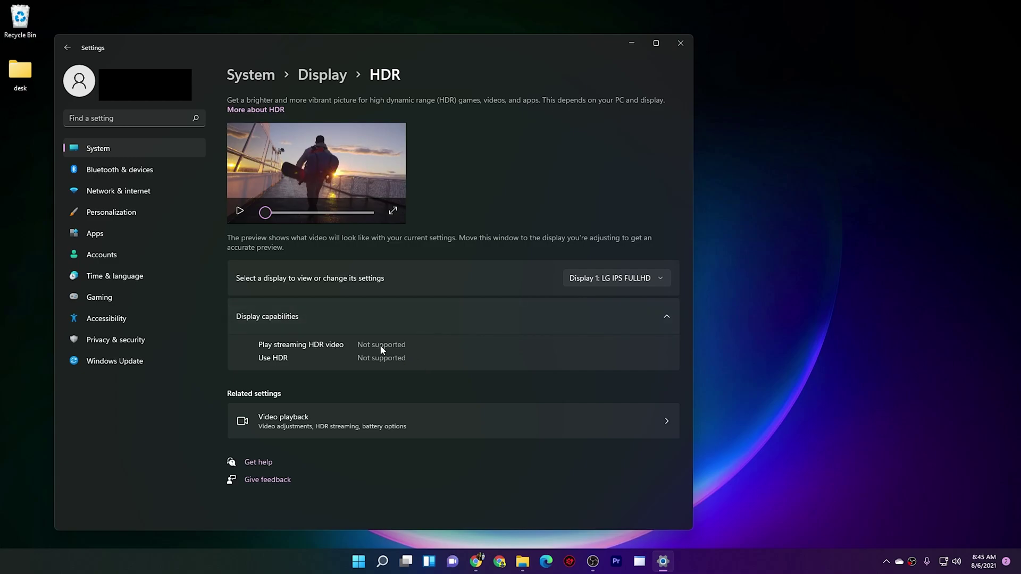
# Step: In Video playback, turn Process video automatically on and leave Save network bandwidth off
pyautogui.click(375, 426)
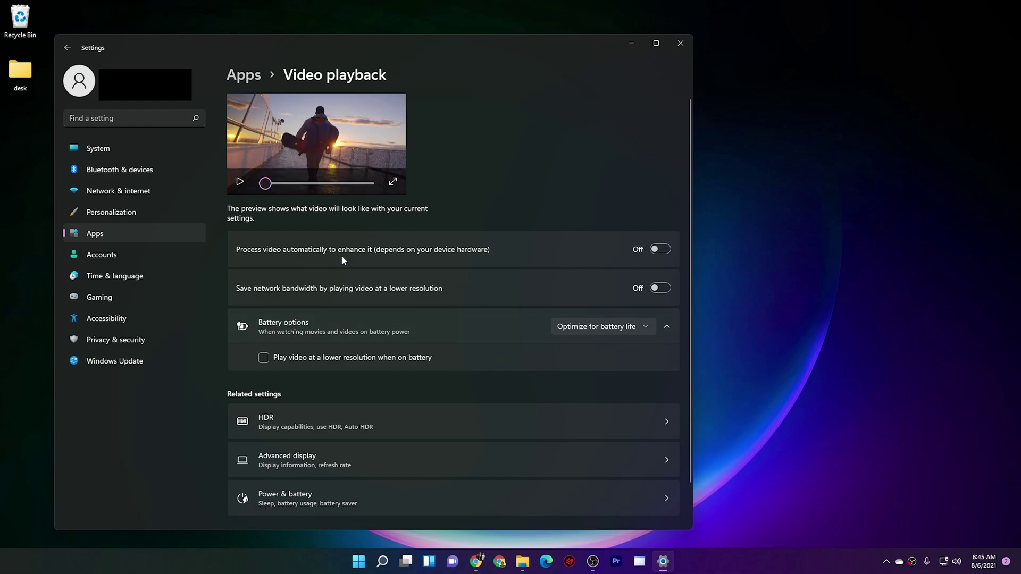
pyautogui.click(660, 249)
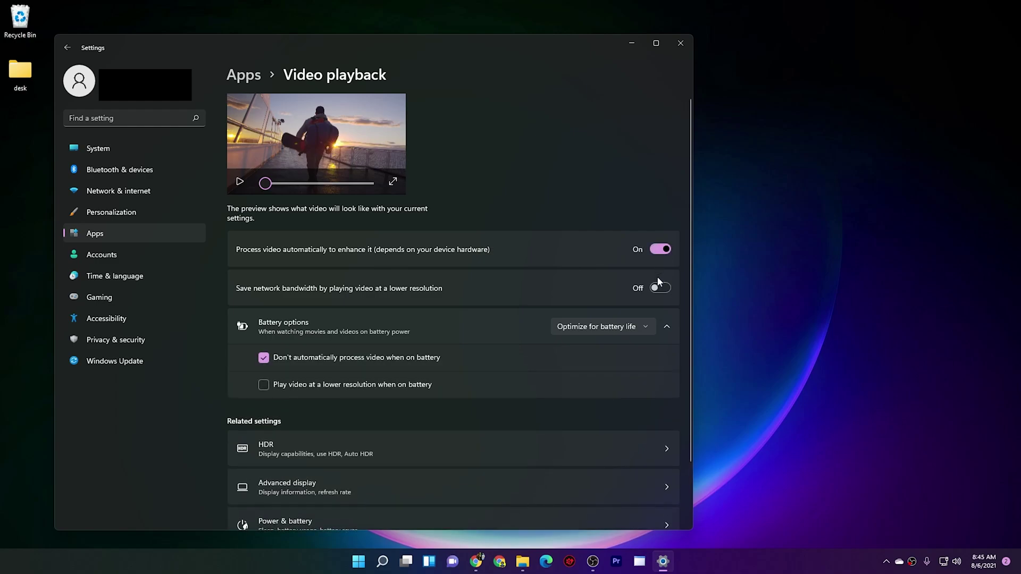
pyautogui.click(662, 291)
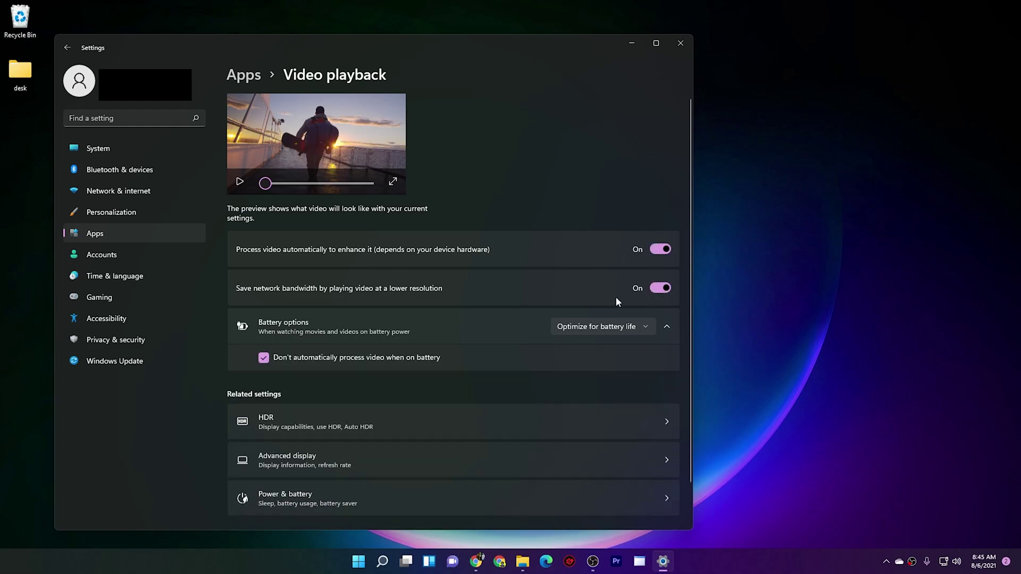
pyautogui.click(660, 288)
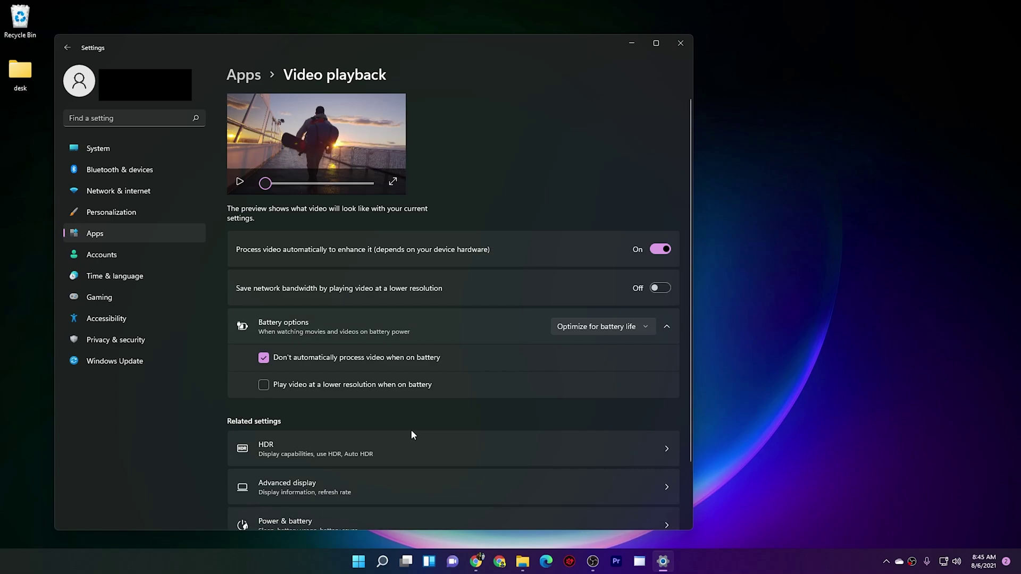
pyautogui.scroll(-3, 412, 431)
# Step: On the Display page, expand Multiple displays and run Detect for another display
pyautogui.click(337, 417)
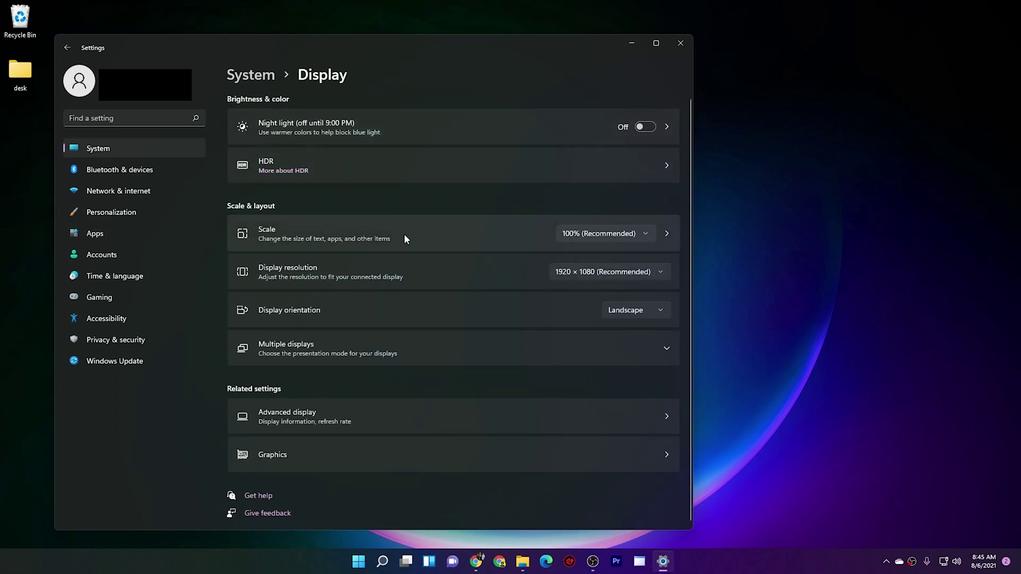
pyautogui.click(625, 348)
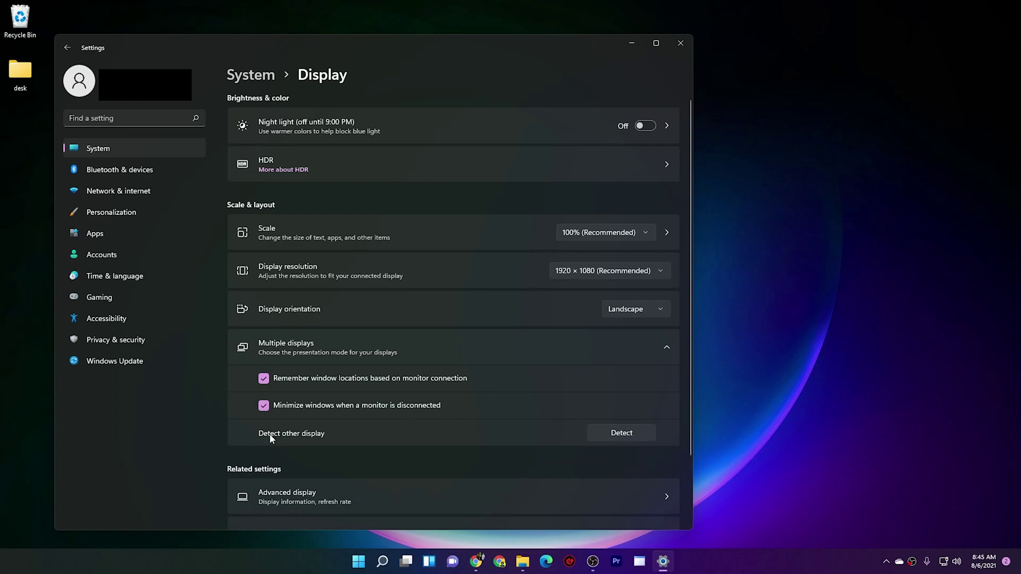
pyautogui.click(617, 435)
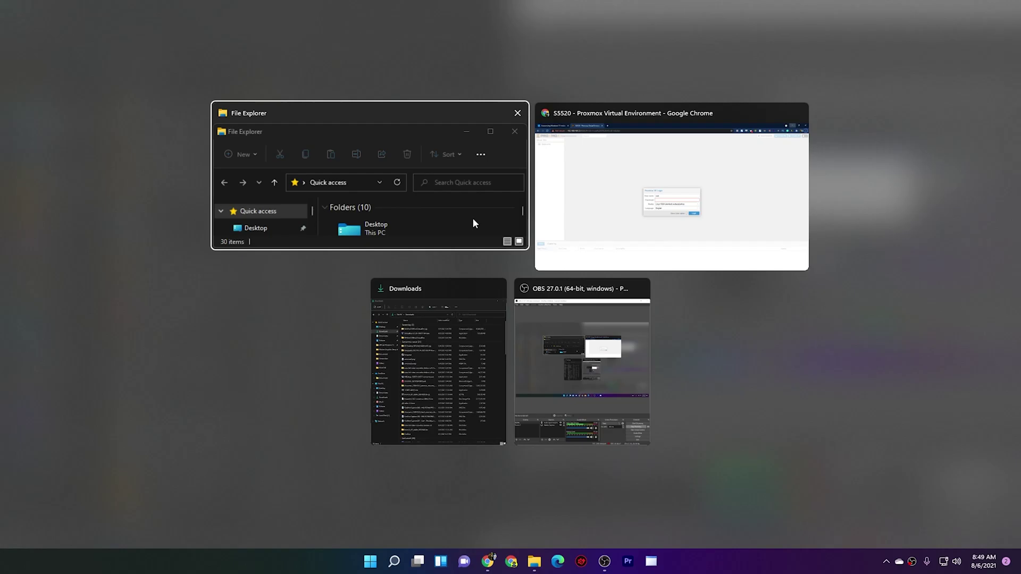
# Step: Snap the Downloads window beside OBS, then switch to File Explorer from the window overview
pyautogui.click(418, 370)
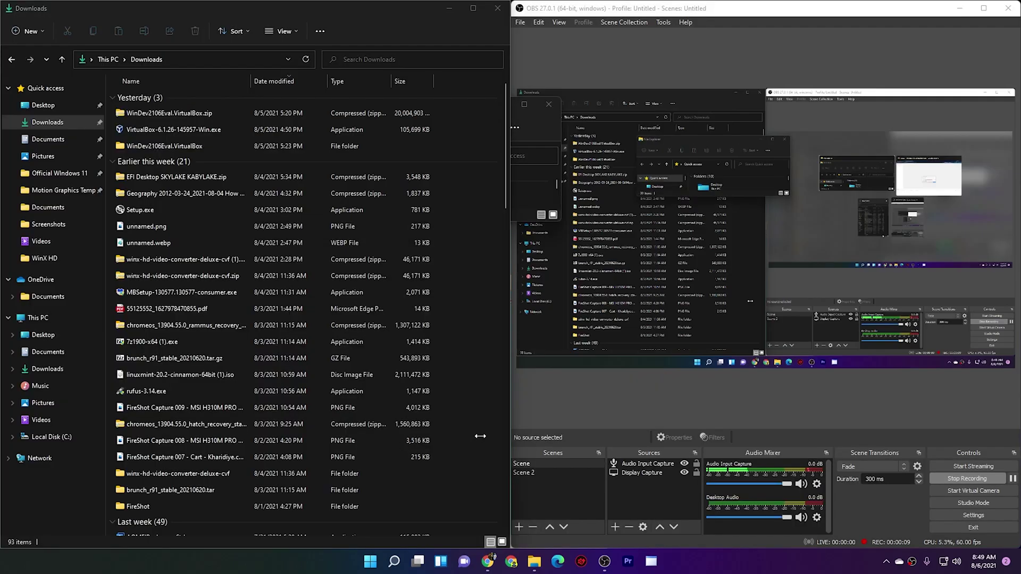
pyautogui.press('super+Tab')
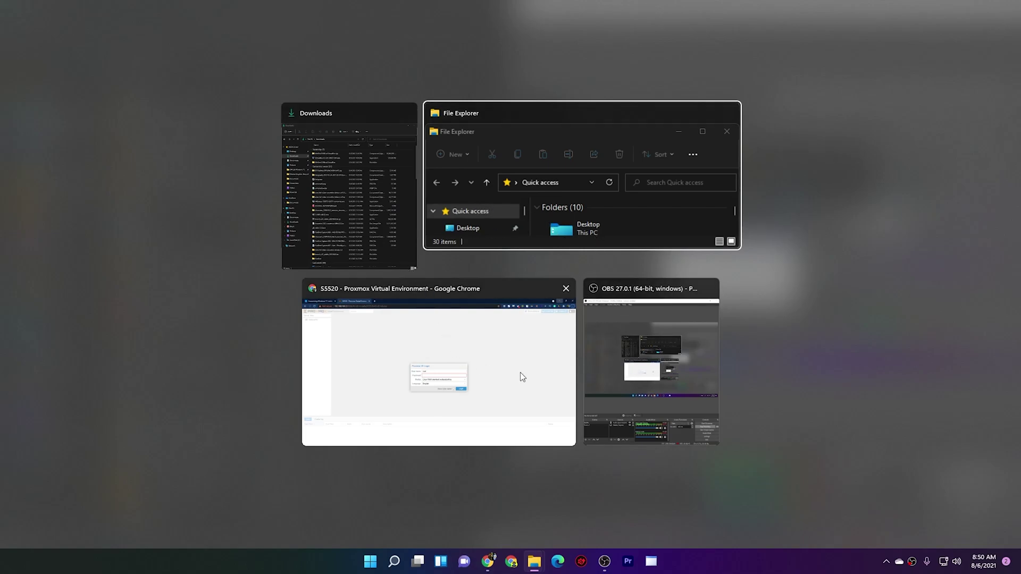
pyautogui.click(648, 209)
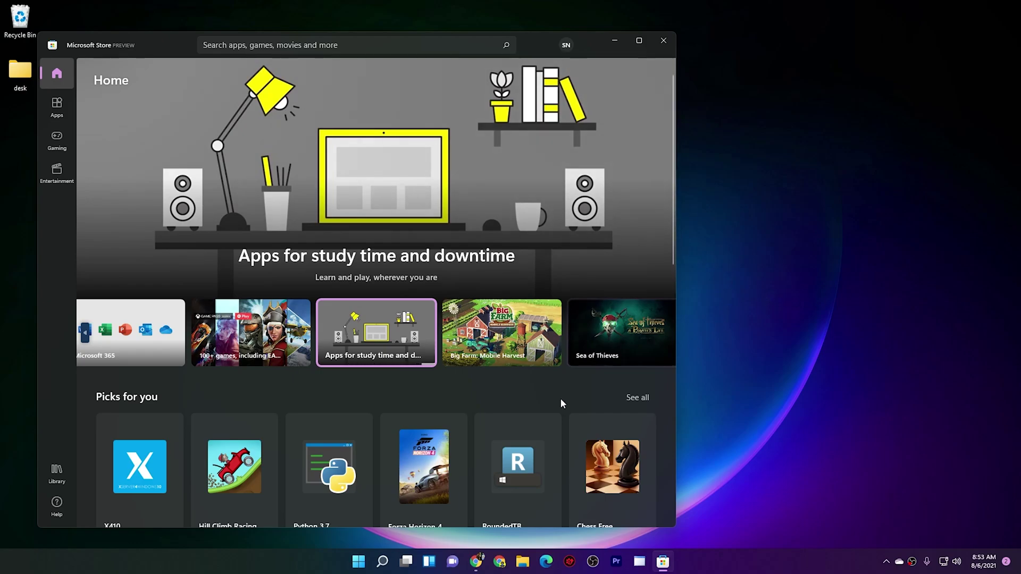
# Step: Open the Forza Horizon 4 Demo page and browse down to its screenshots, reviews and suggested games
pyautogui.click(419, 456)
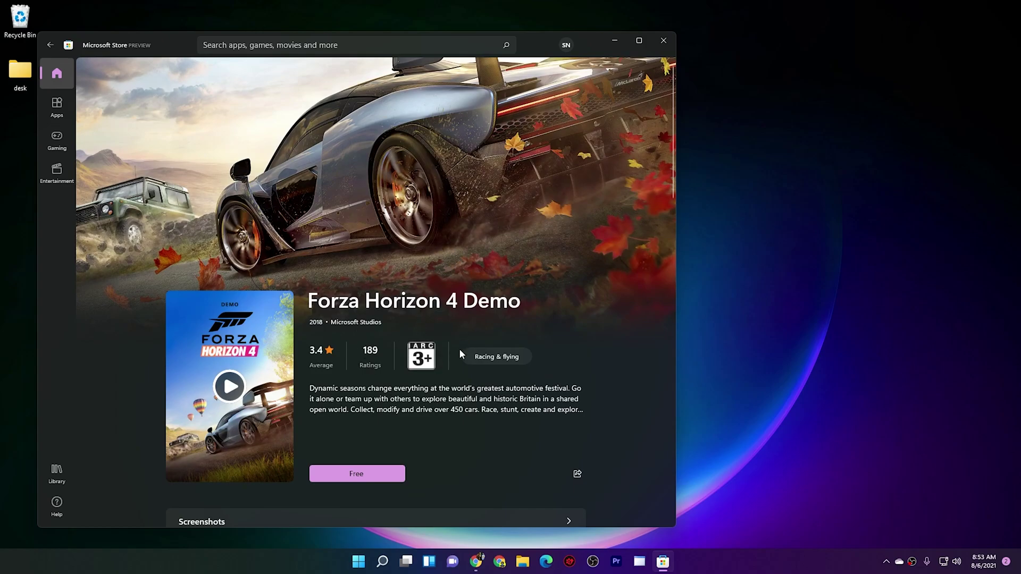
pyautogui.scroll(-1, 455, 320)
pyautogui.scroll(-1, 455, 323)
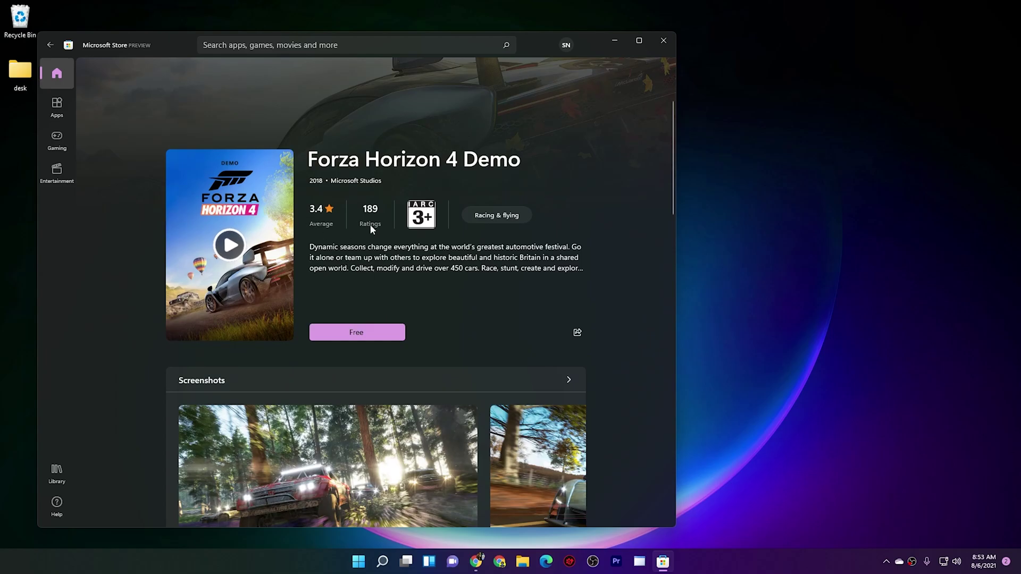
pyautogui.scroll(-3, 445, 264)
pyautogui.scroll(-2, 293, 311)
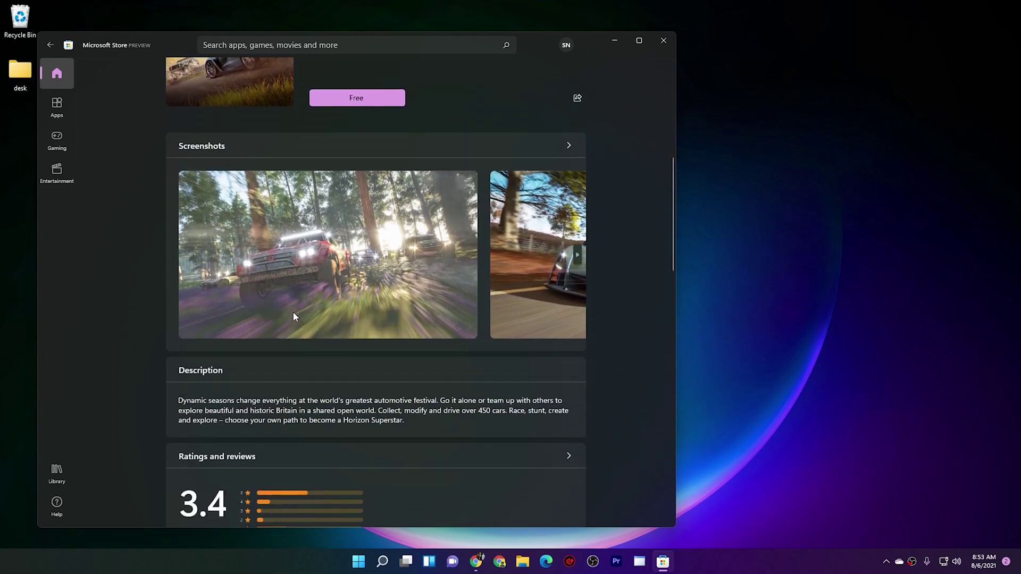
pyautogui.scroll(-5, 318, 405)
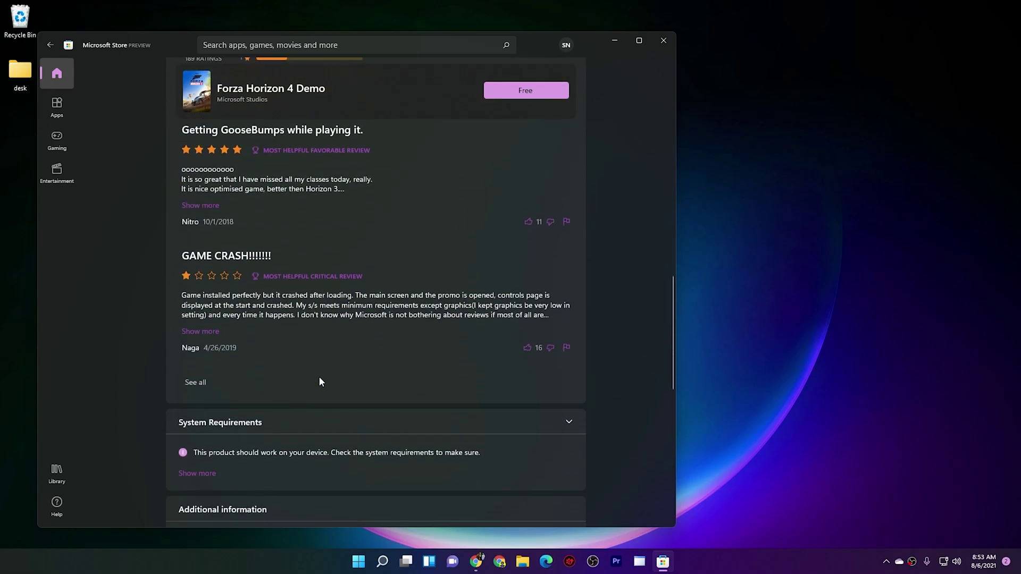
pyautogui.scroll(8, 320, 379)
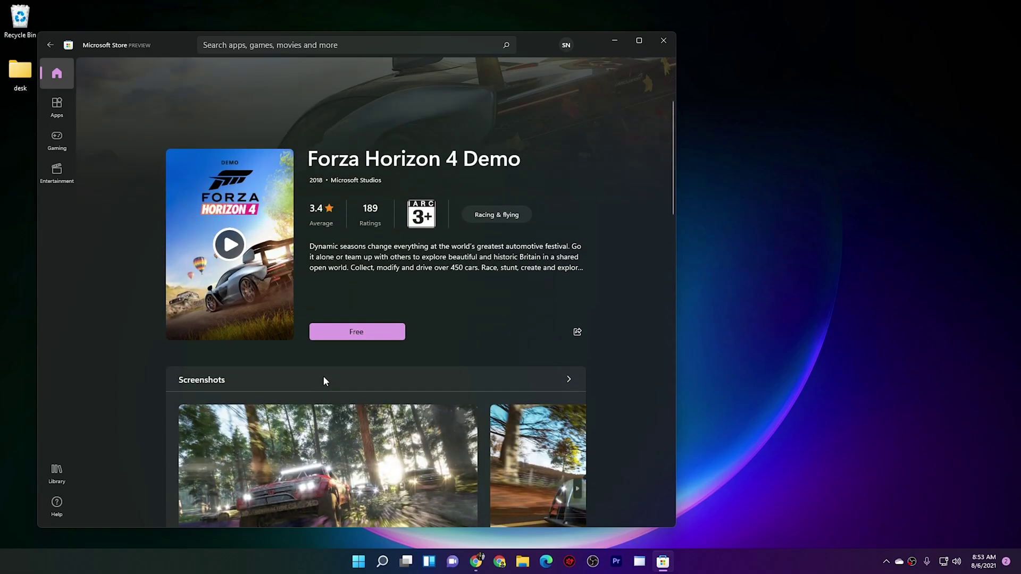
pyautogui.scroll(-6, 457, 252)
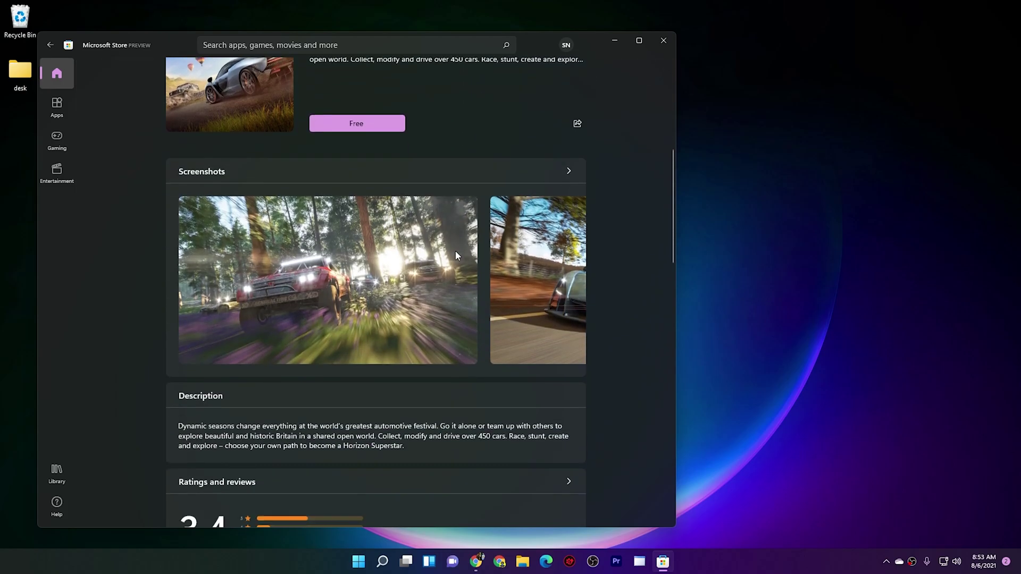
pyautogui.scroll(-5, 439, 263)
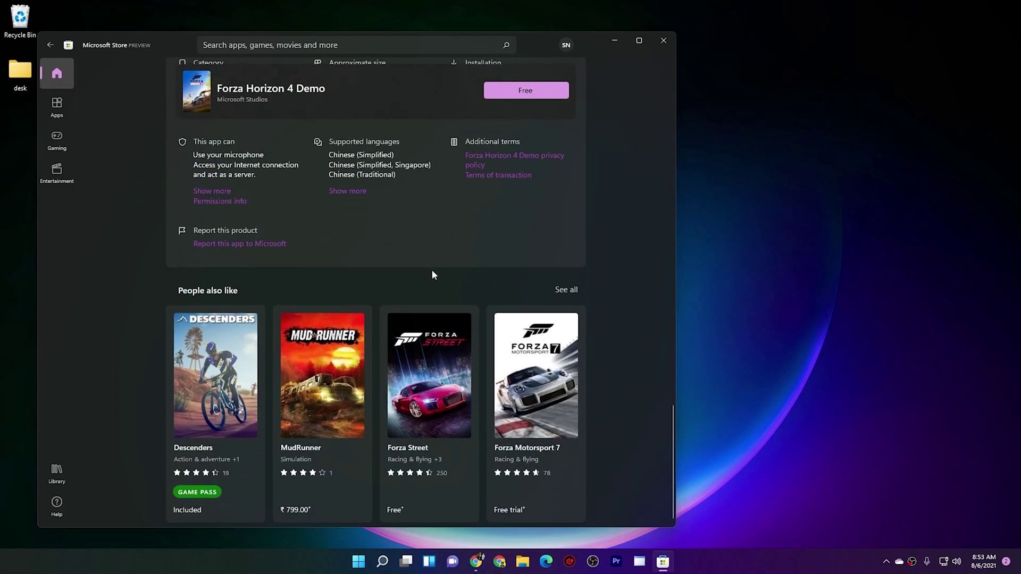
# Step: Open the MudRunner product page and look through its details
pyautogui.click(306, 403)
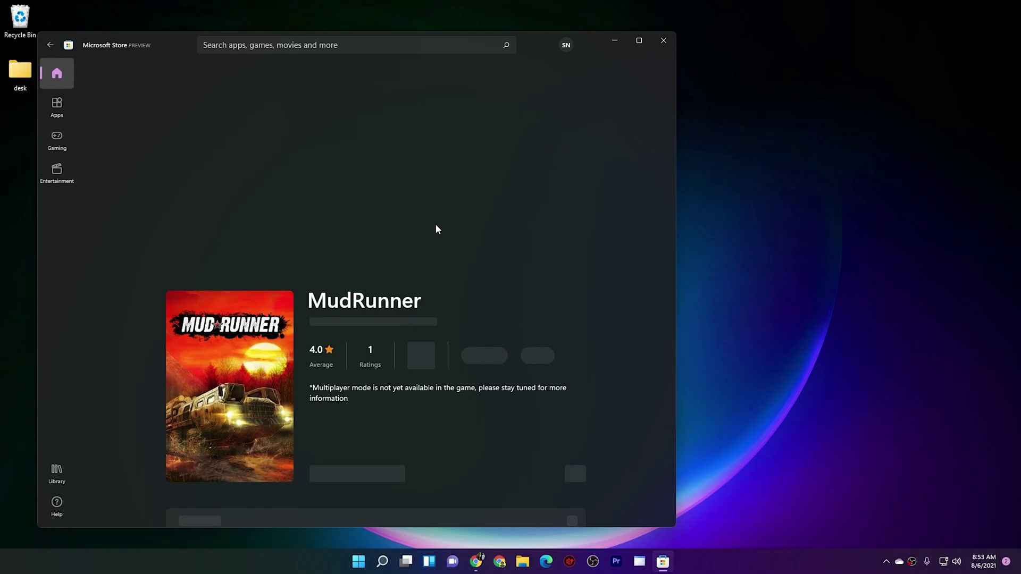
pyautogui.scroll(-5, 395, 230)
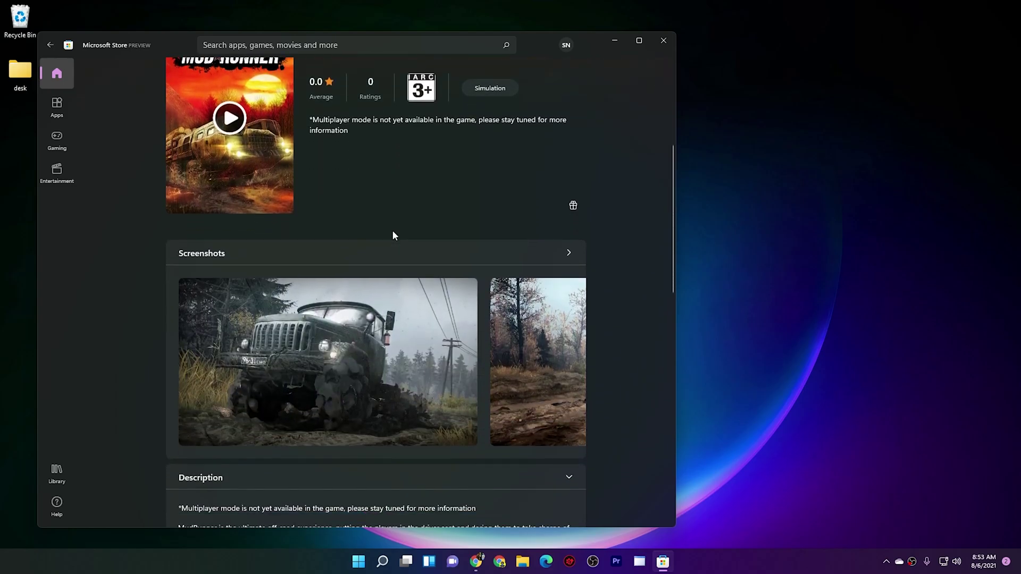
pyautogui.scroll(-10, 393, 231)
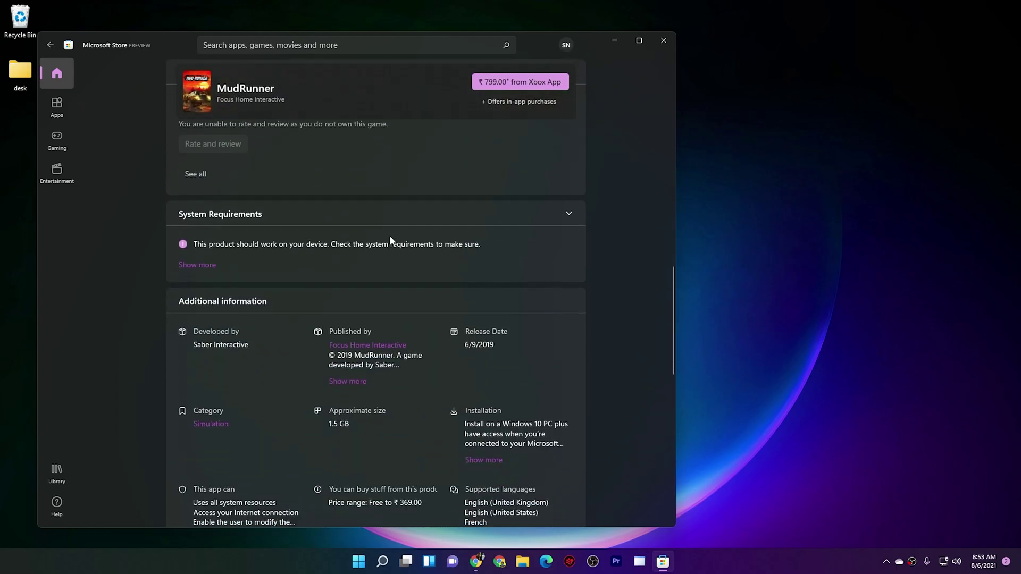
pyautogui.scroll(-10, 390, 239)
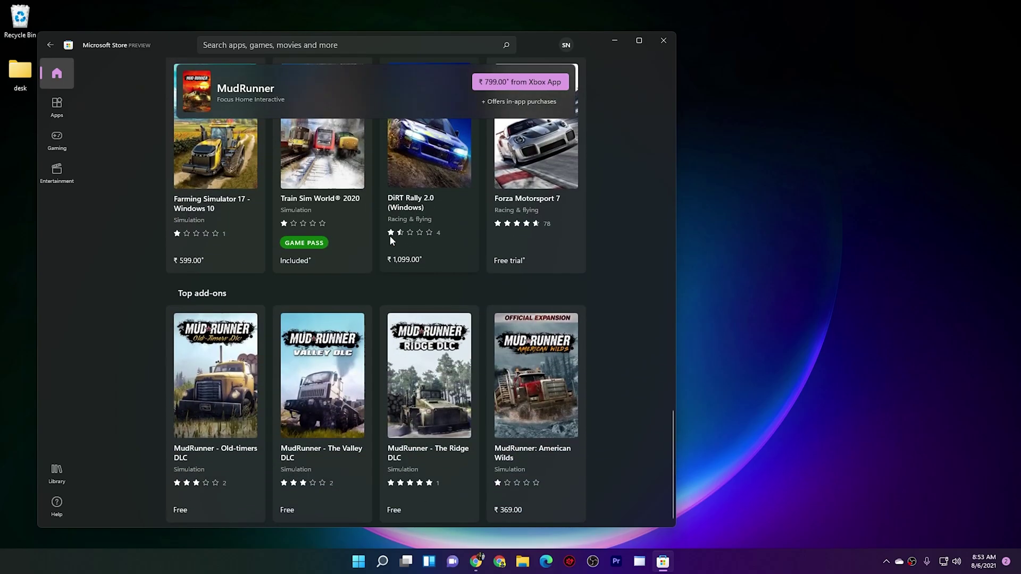
pyautogui.scroll(3, 390, 240)
# Step: Go to the Farming Simulator 17 - Windows 10 page and review its details
pyautogui.click(226, 272)
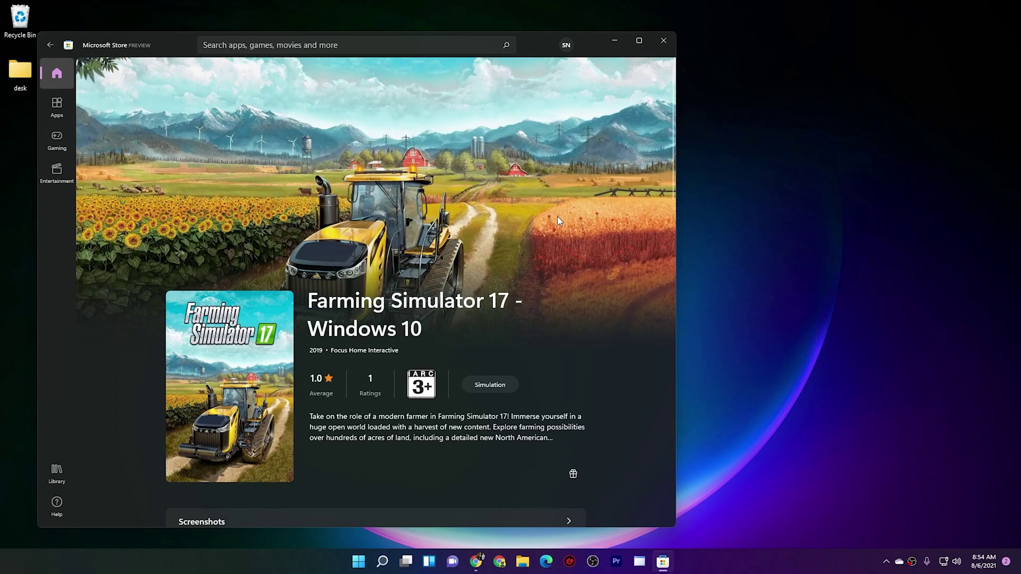
pyautogui.scroll(-10, 557, 215)
pyautogui.scroll(-10, 557, 216)
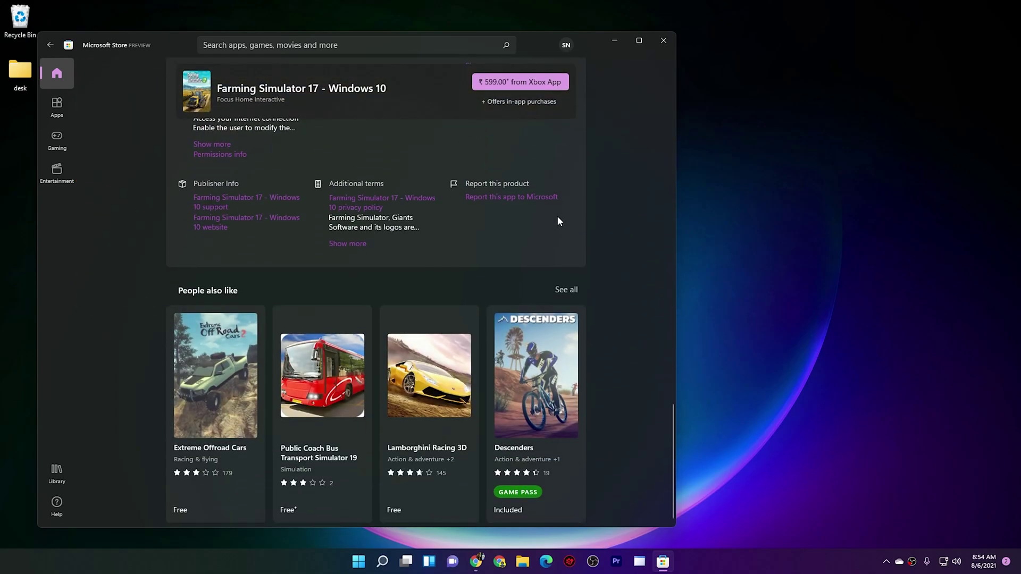
pyautogui.scroll(20, 557, 216)
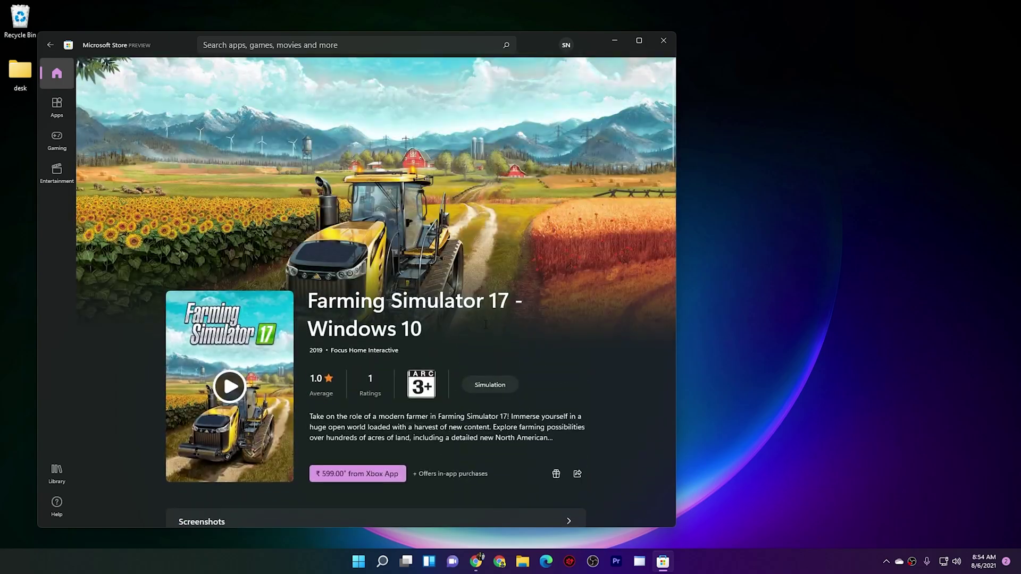